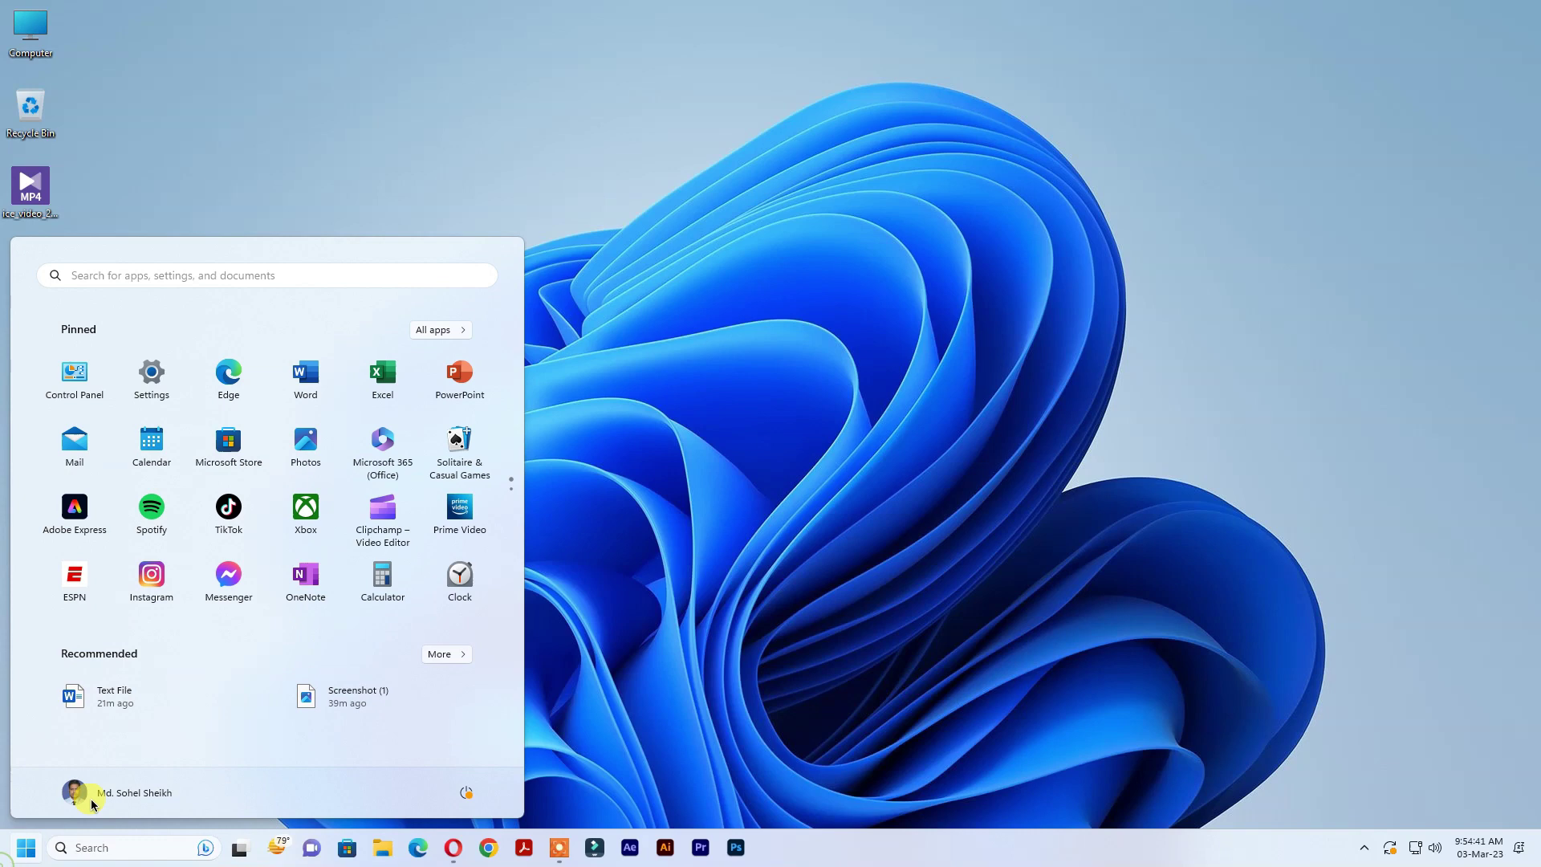
Restart from Windows Update to install the pending Insider Preview 25309 update.
click(170, 384)
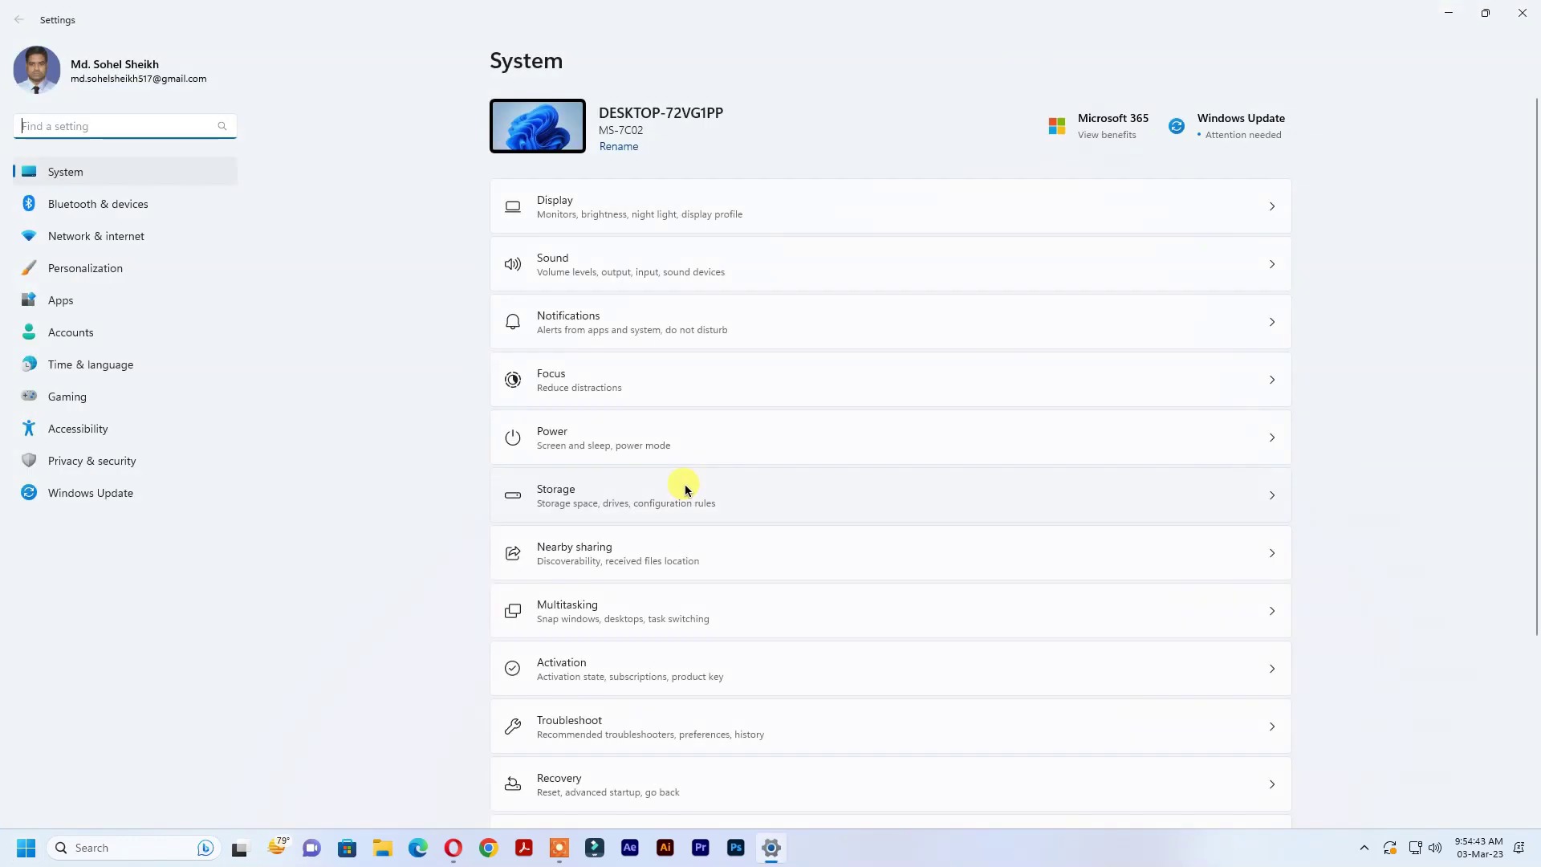
click(150, 504)
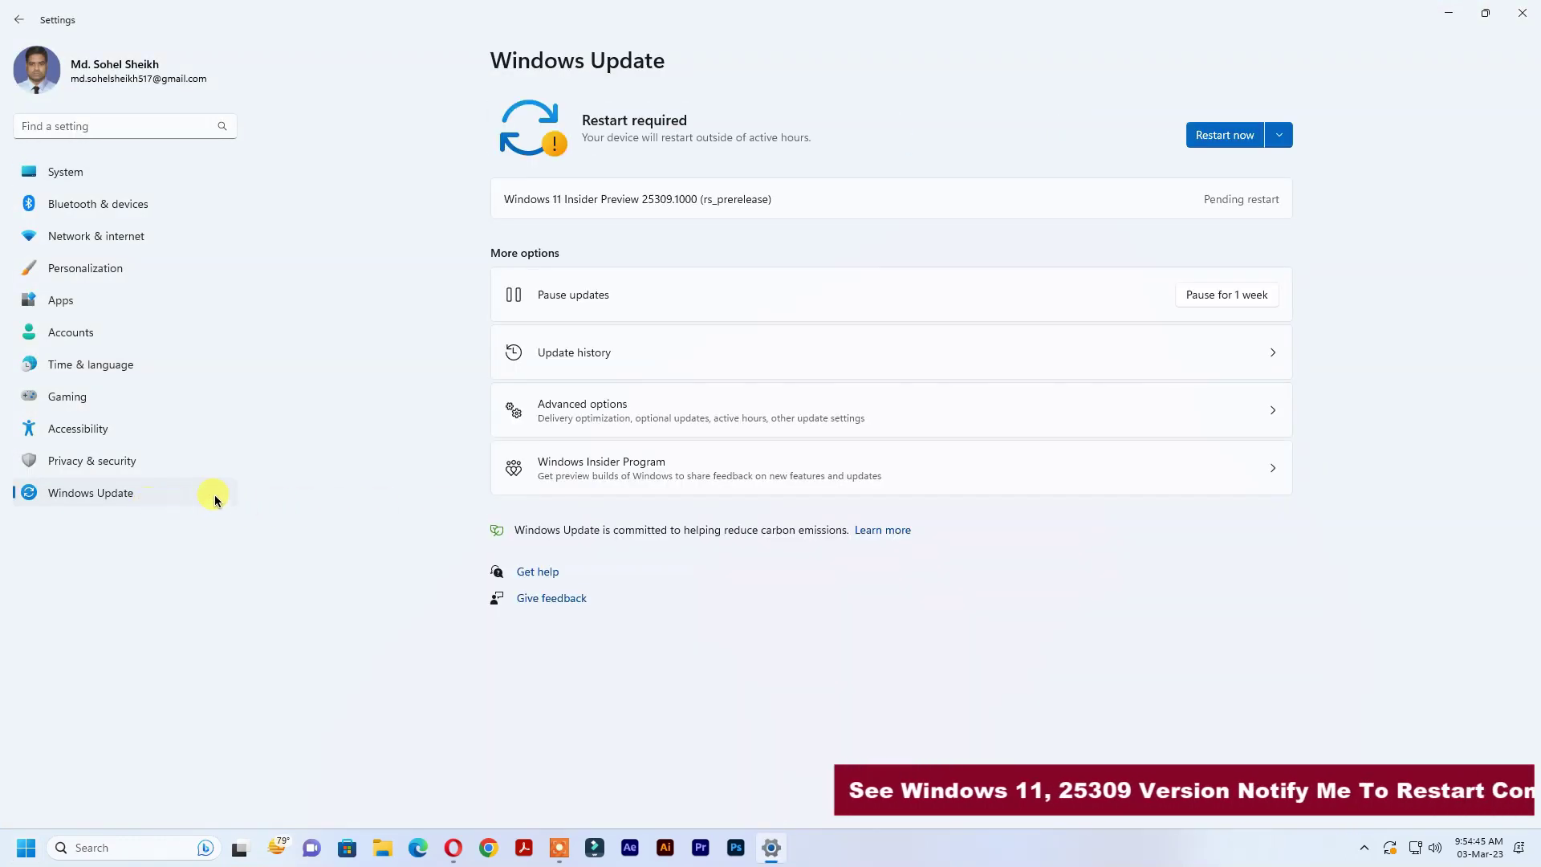
drag(505, 201, 744, 214)
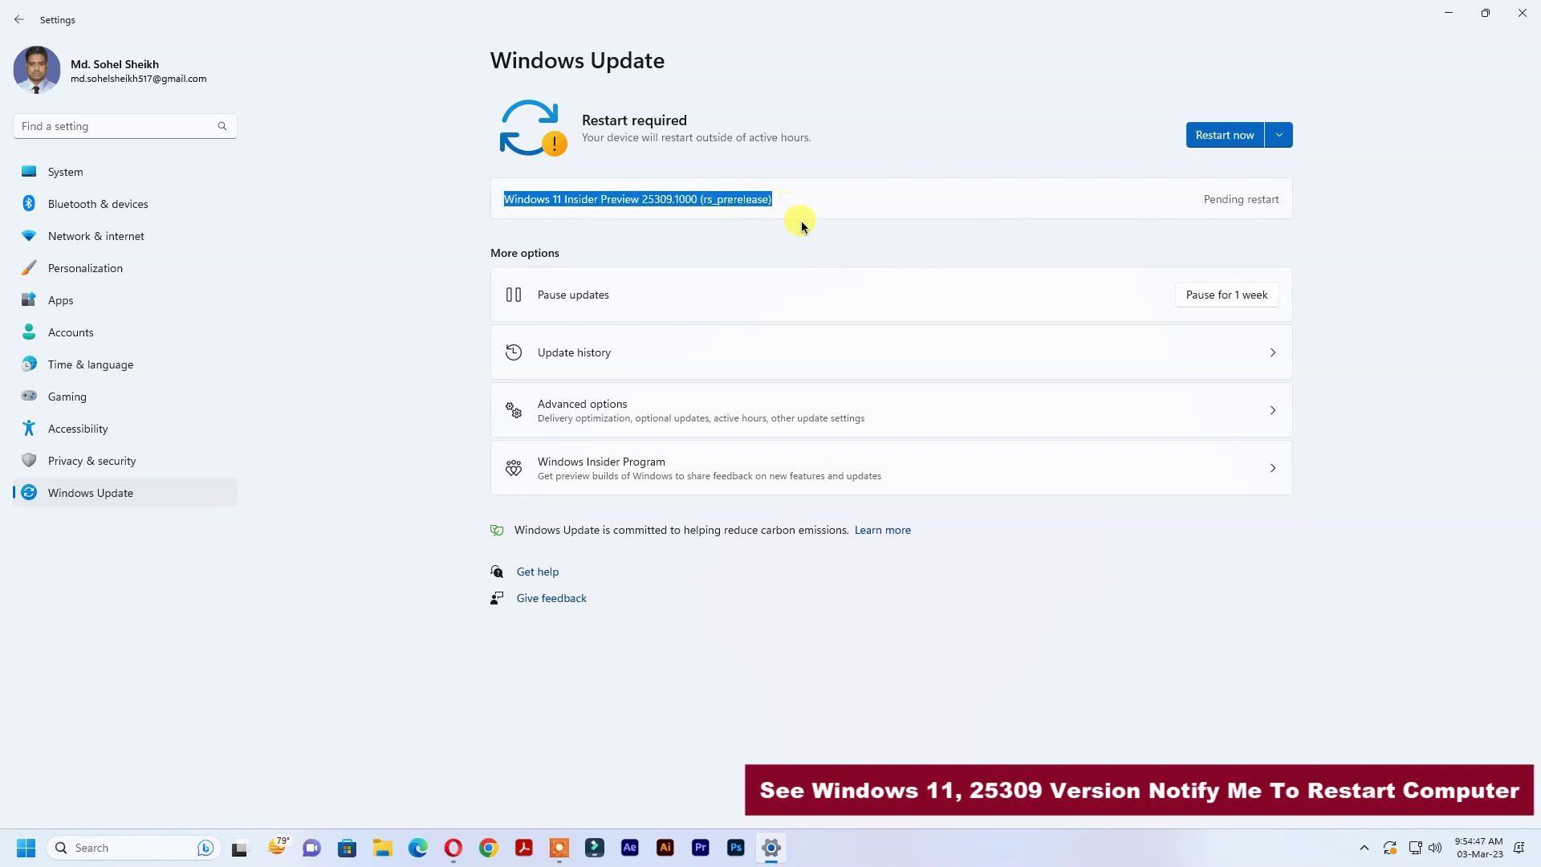
click(1224, 136)
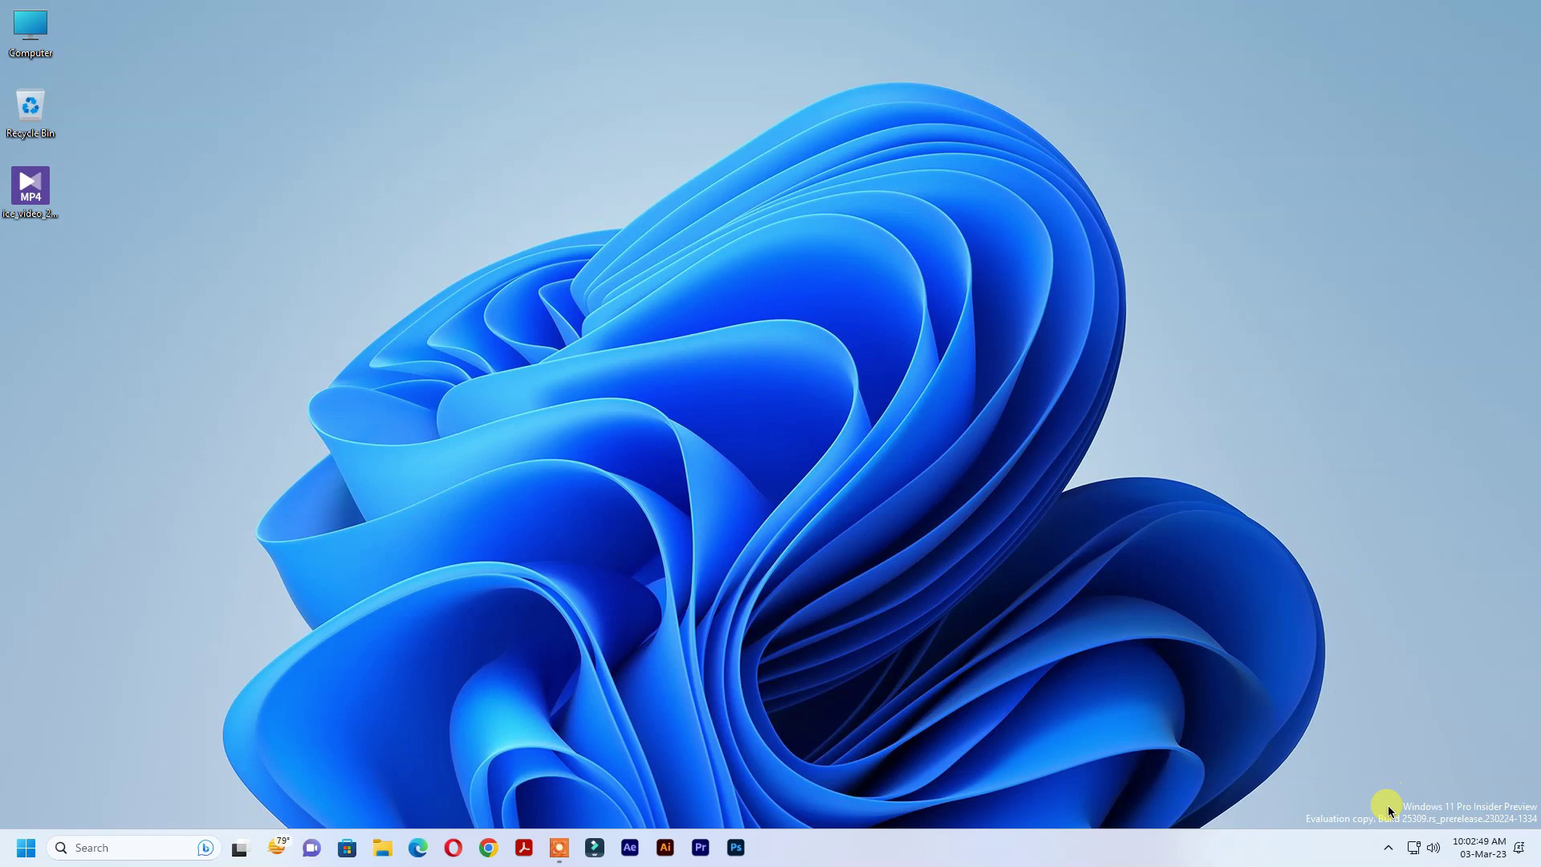
On the About page, highlight edition Windows 11 Pro Insider Preview and OS build 25309.1000.
key(super)
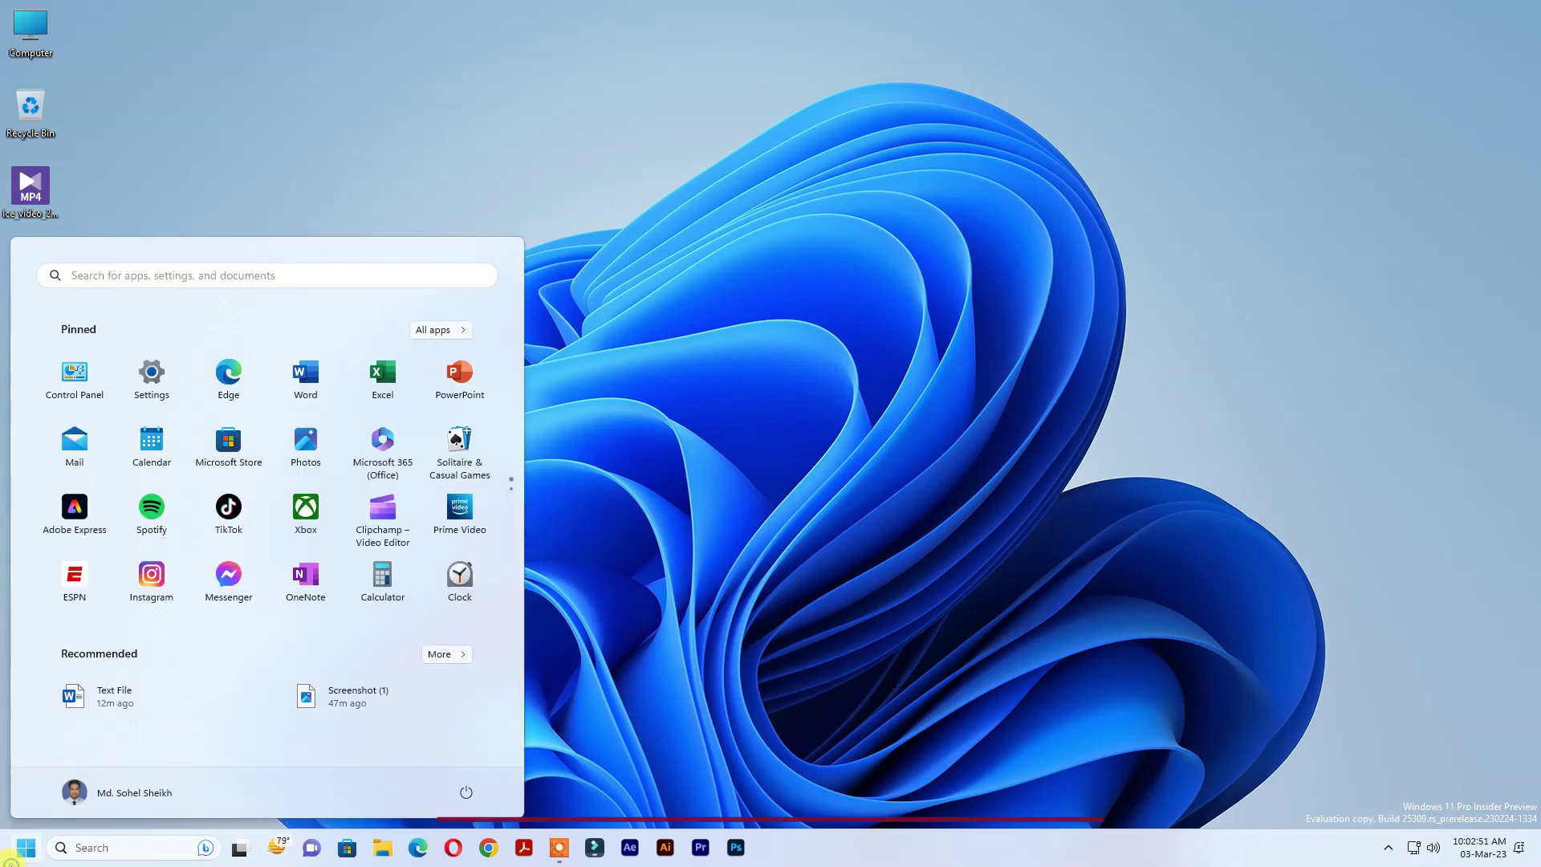
click(144, 377)
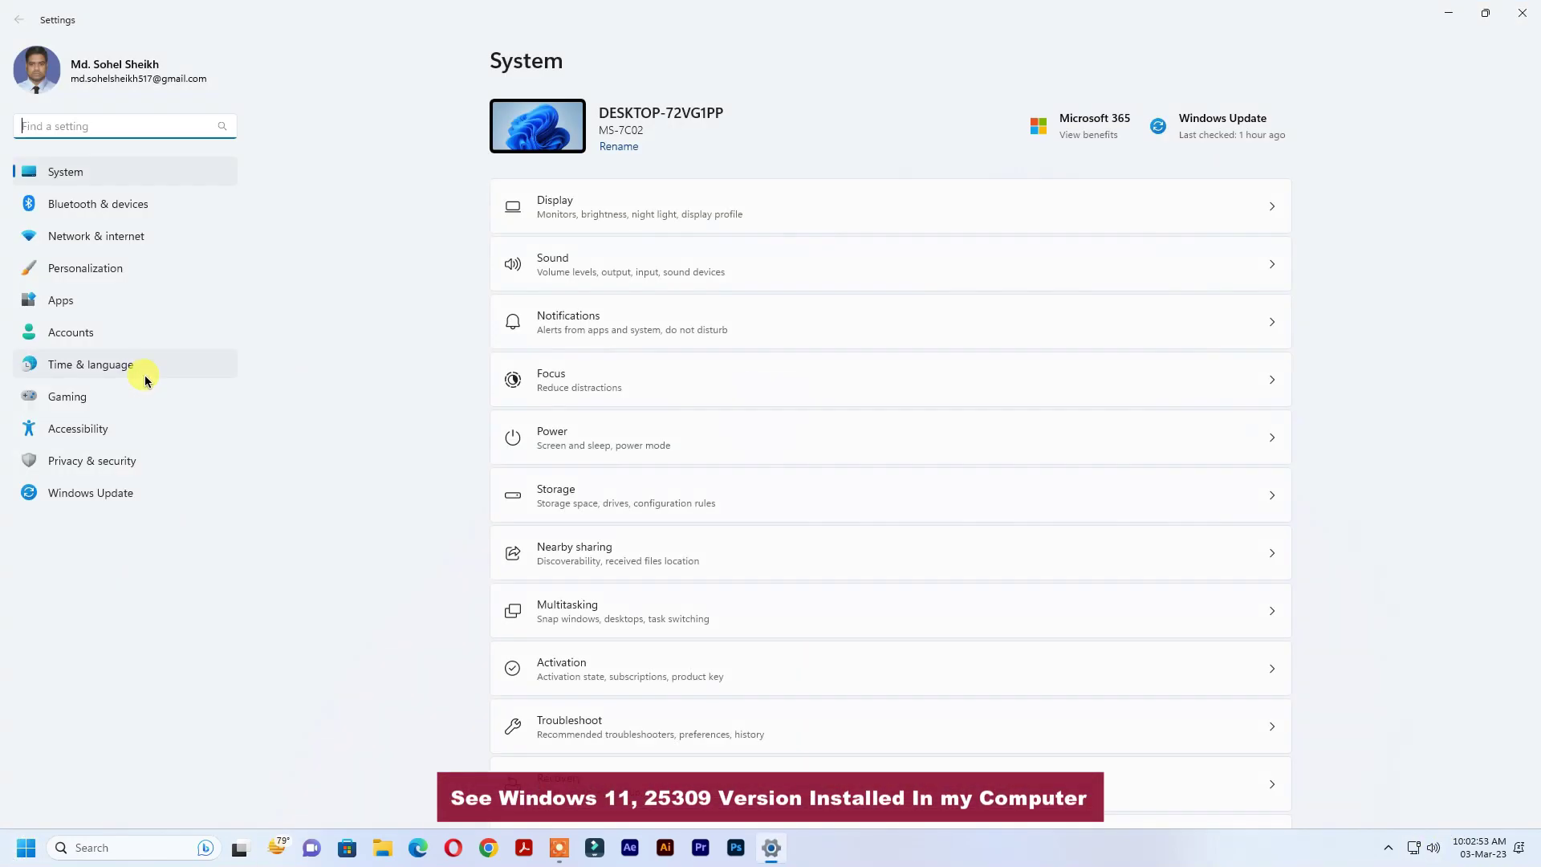
scroll(635, 777, down, 1)
scroll(634, 777, down, 2)
click(637, 777)
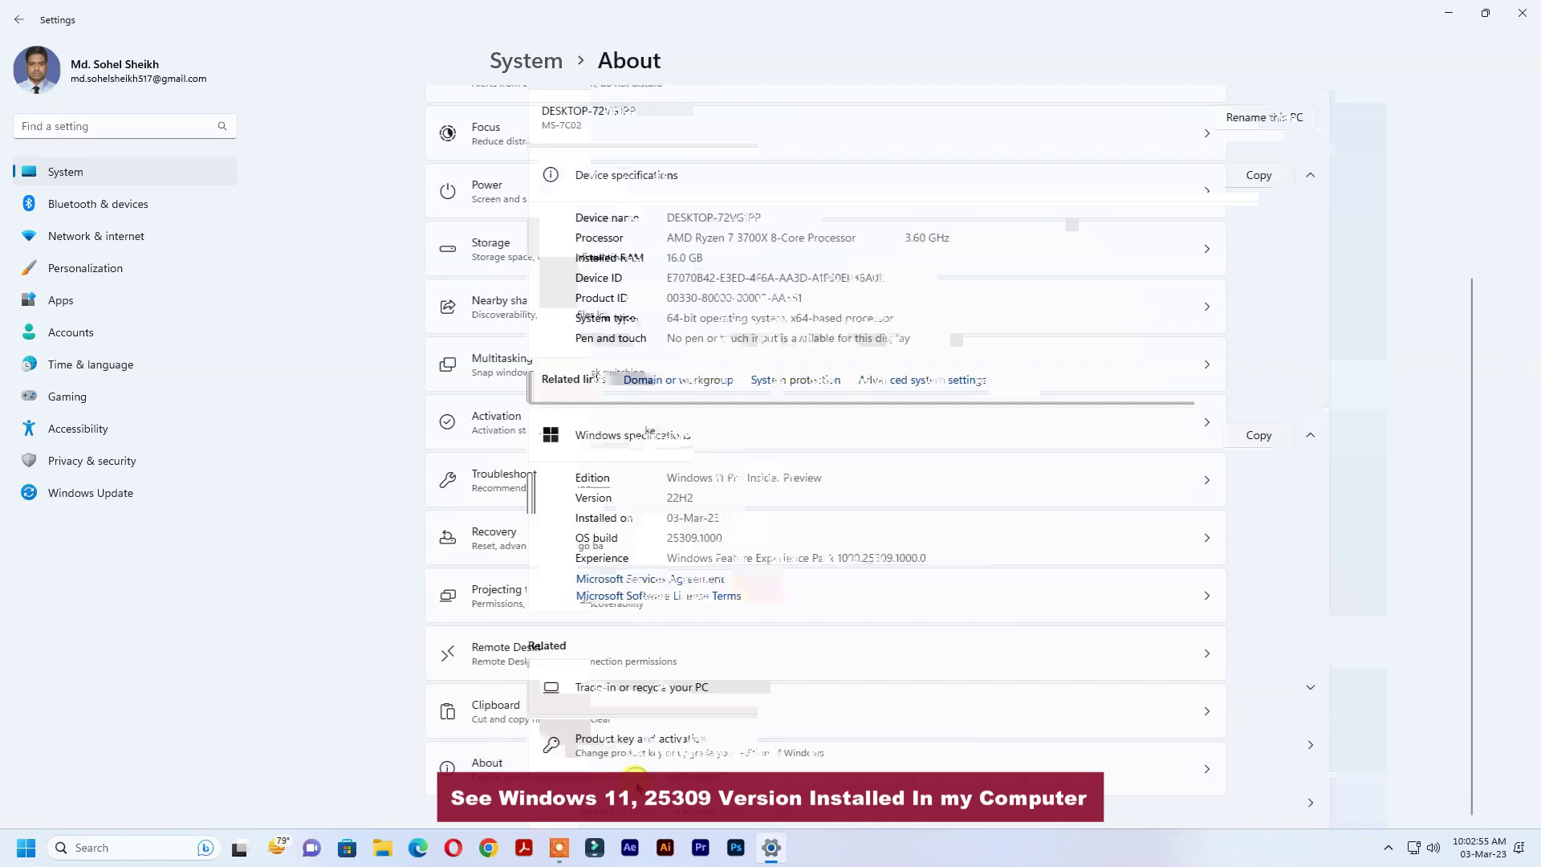
drag(804, 485, 622, 471)
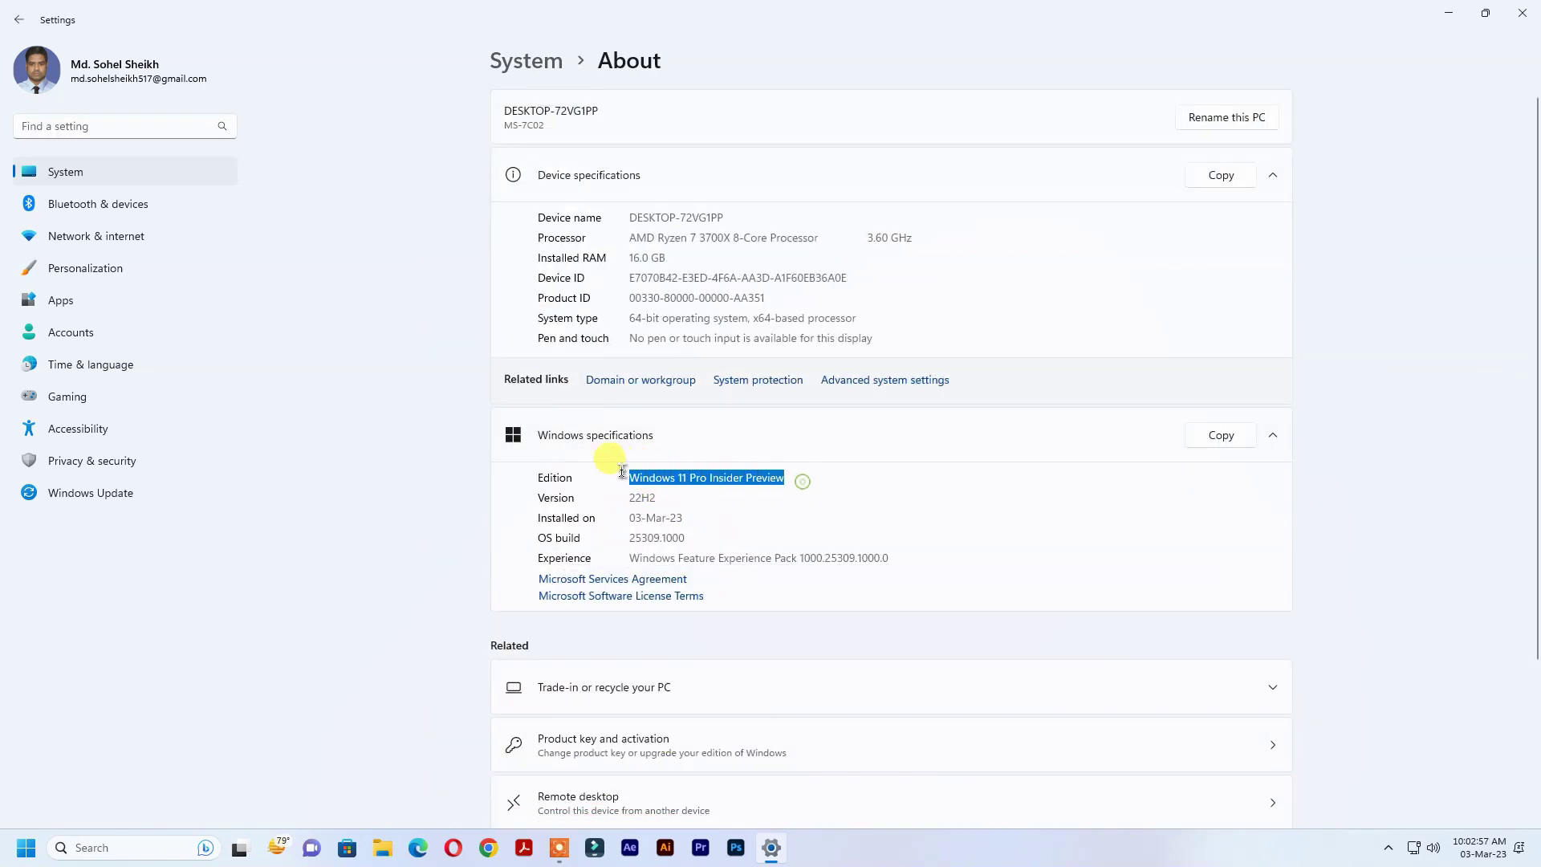
drag(711, 537, 623, 539)
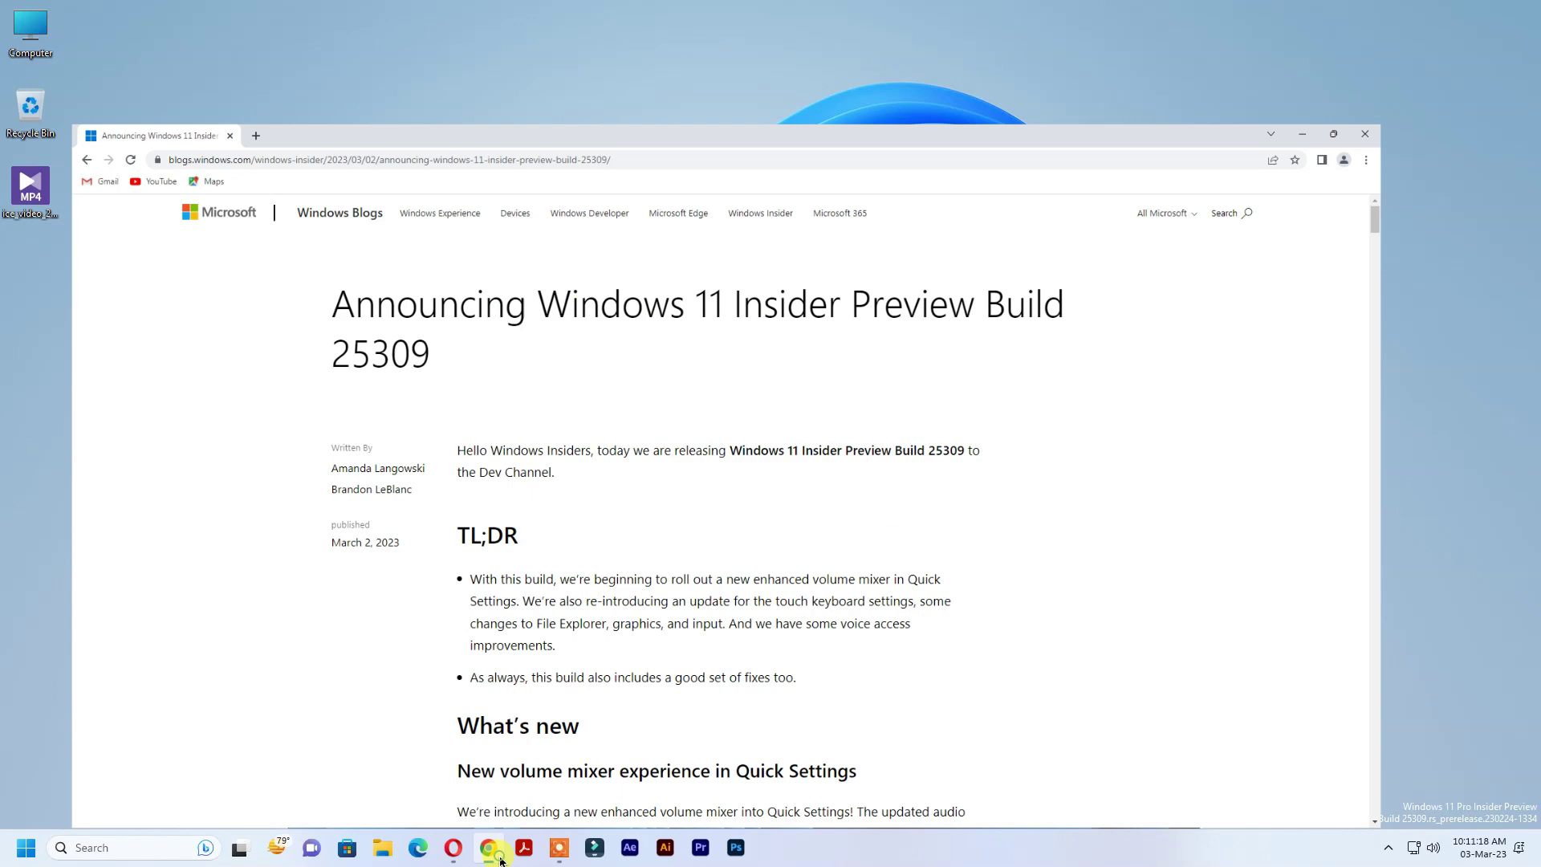
Highlight the build 25309 title and the volume mixer and Updated Touch Keyboard Settings headings.
mouse_move(309, 214)
mouse_down()
mouse_move(410, 260)
mouse_move(568, 247)
mouse_up()
scroll(461, 267, down, 2)
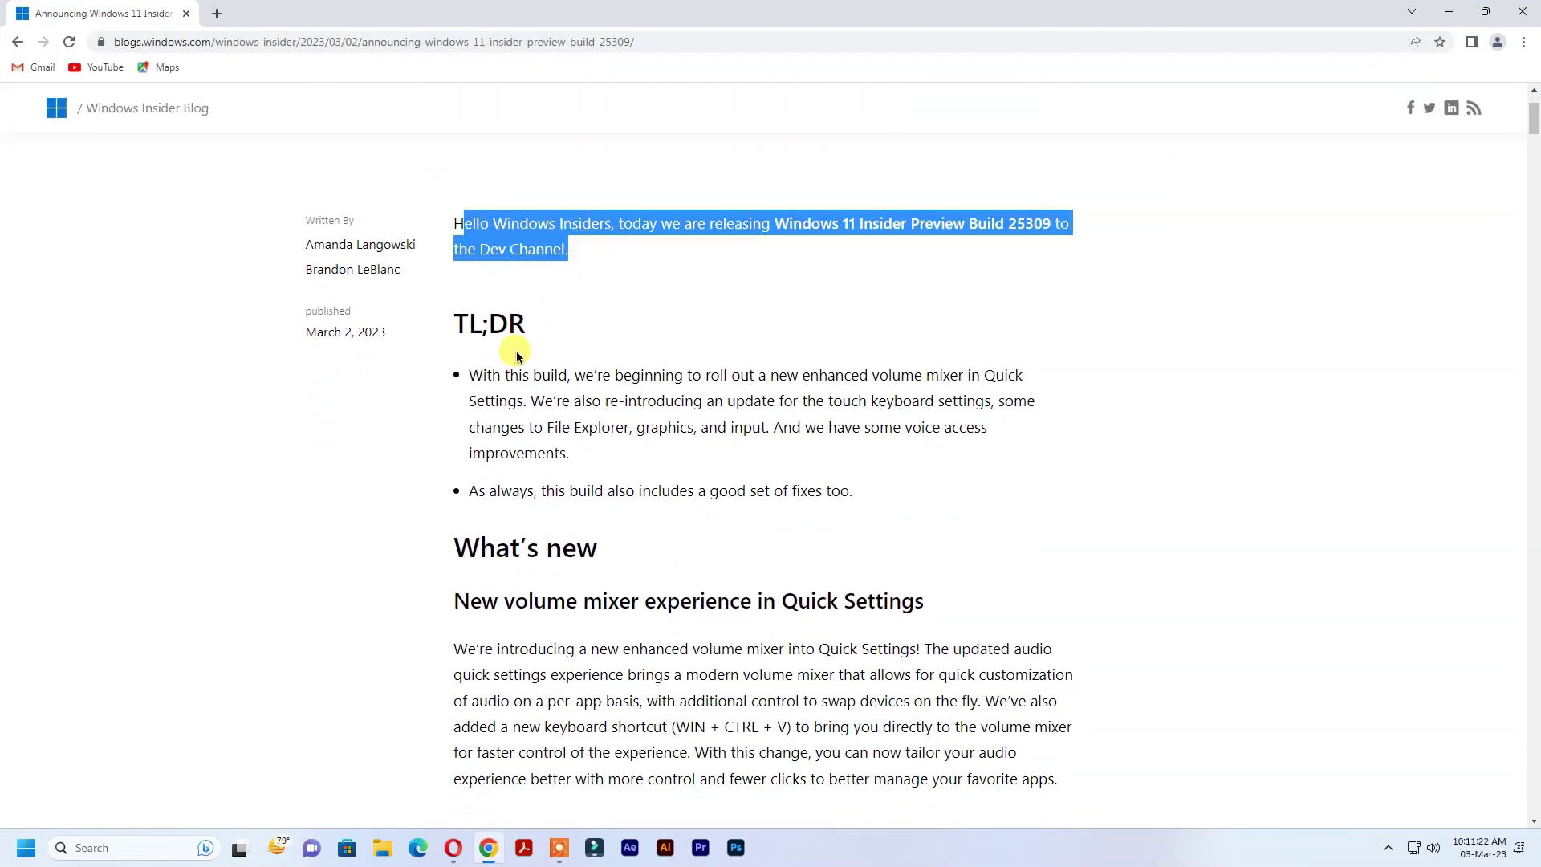
mouse_move(461, 311)
mouse_down()
mouse_move(599, 454)
mouse_move(860, 490)
mouse_up()
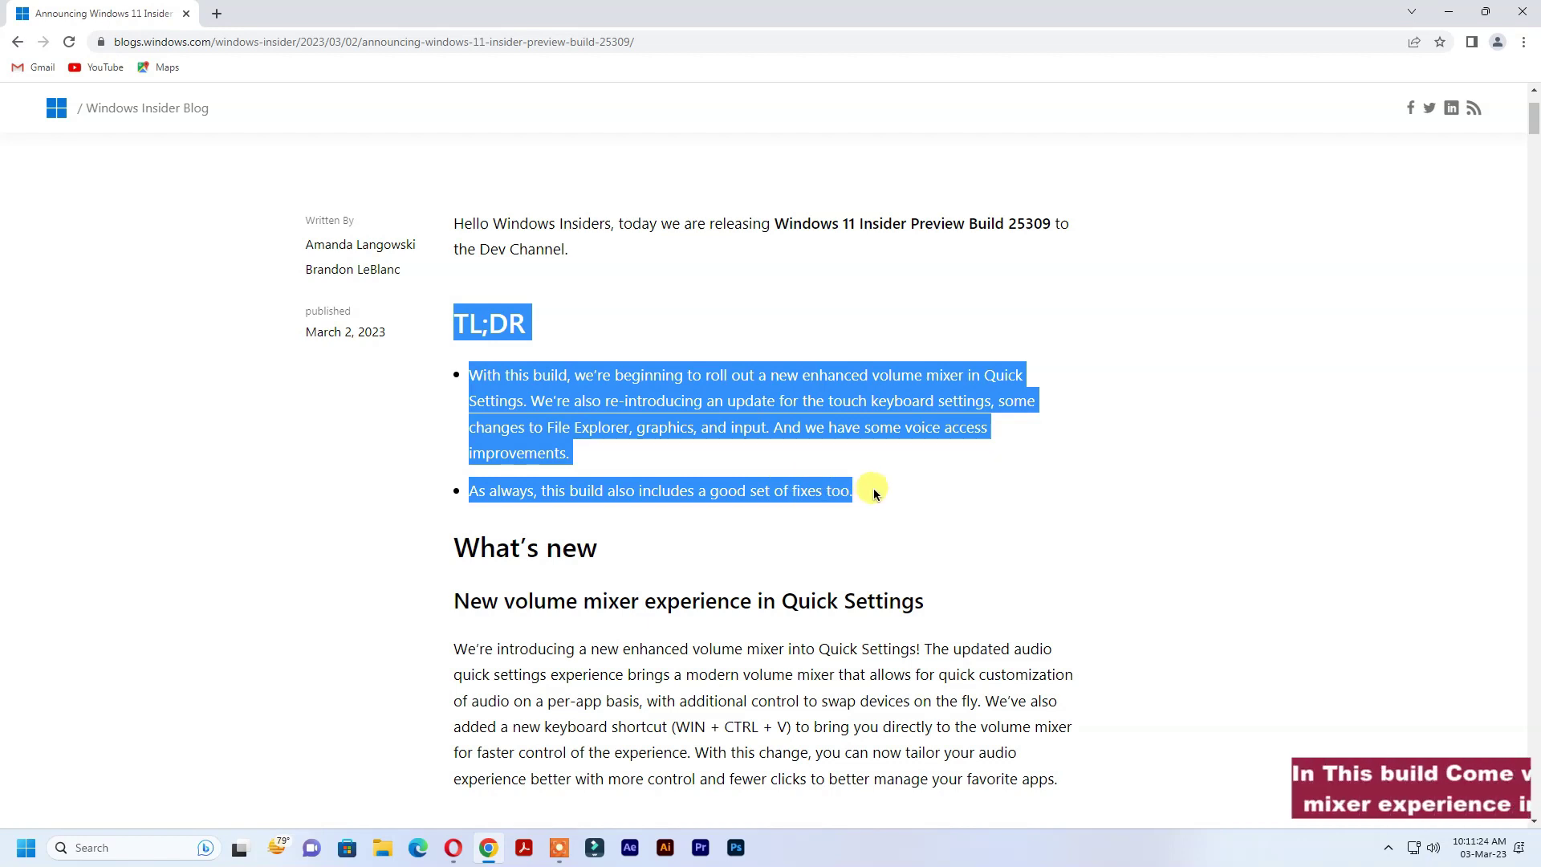
scroll(632, 458, down, 2)
drag(453, 360, 919, 360)
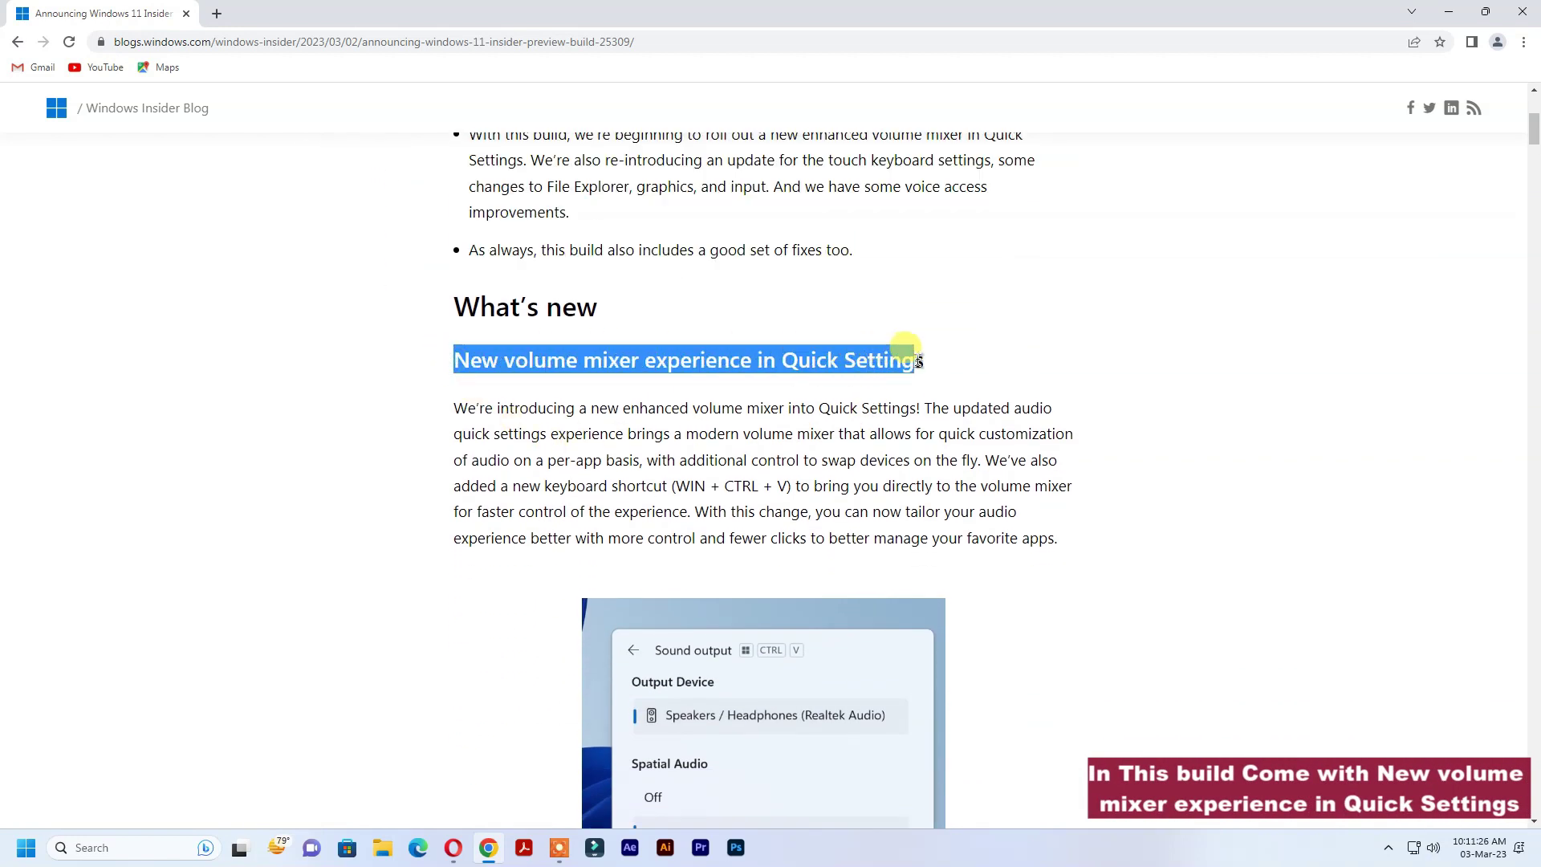
scroll(843, 368, down, 2)
scroll(870, 509, down, 1)
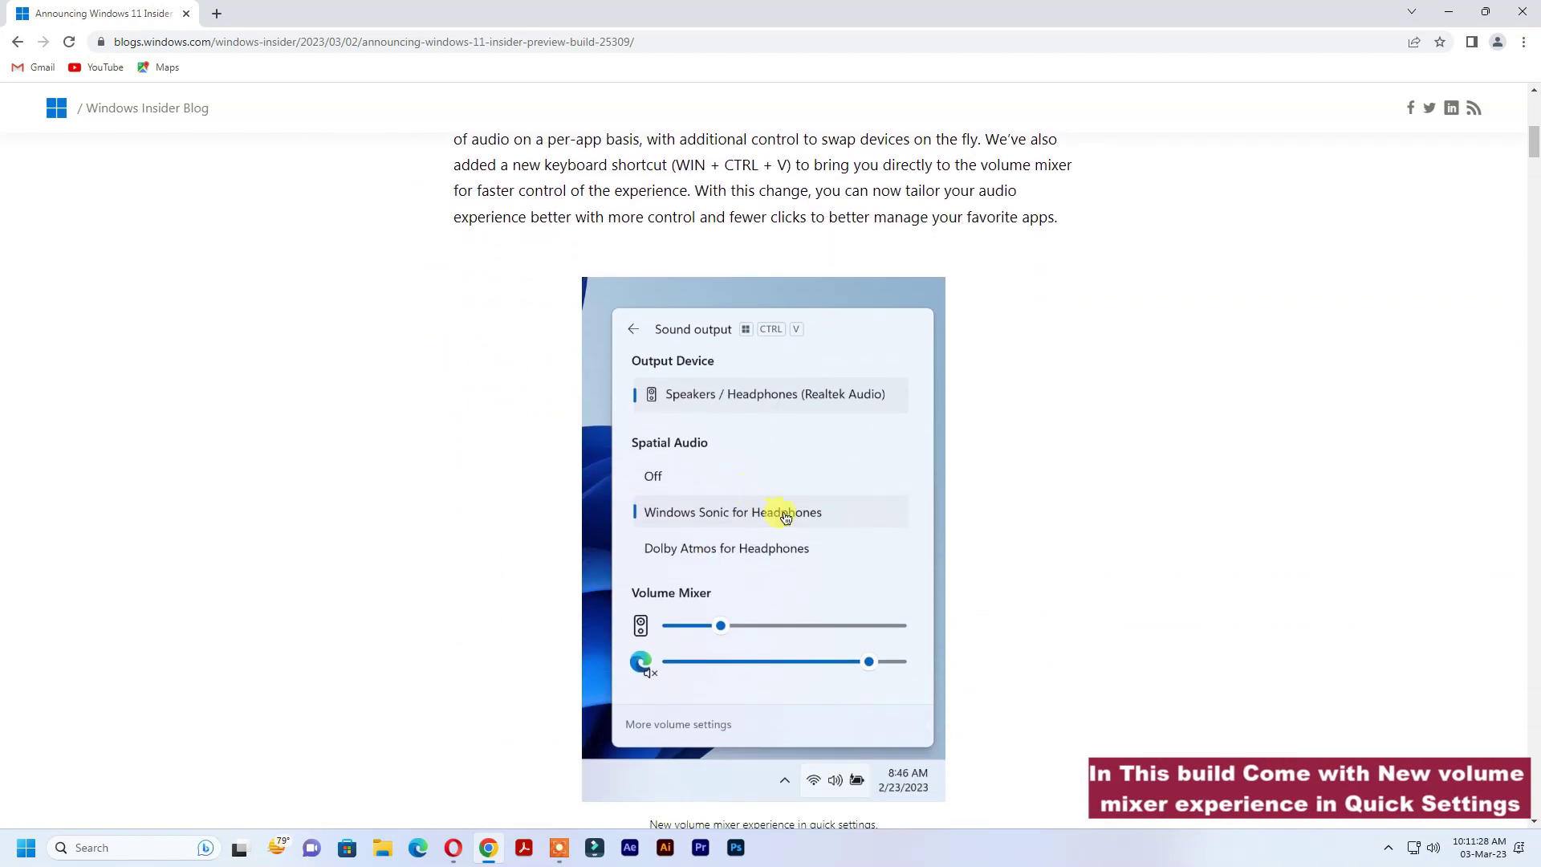
scroll(855, 384, down, 1)
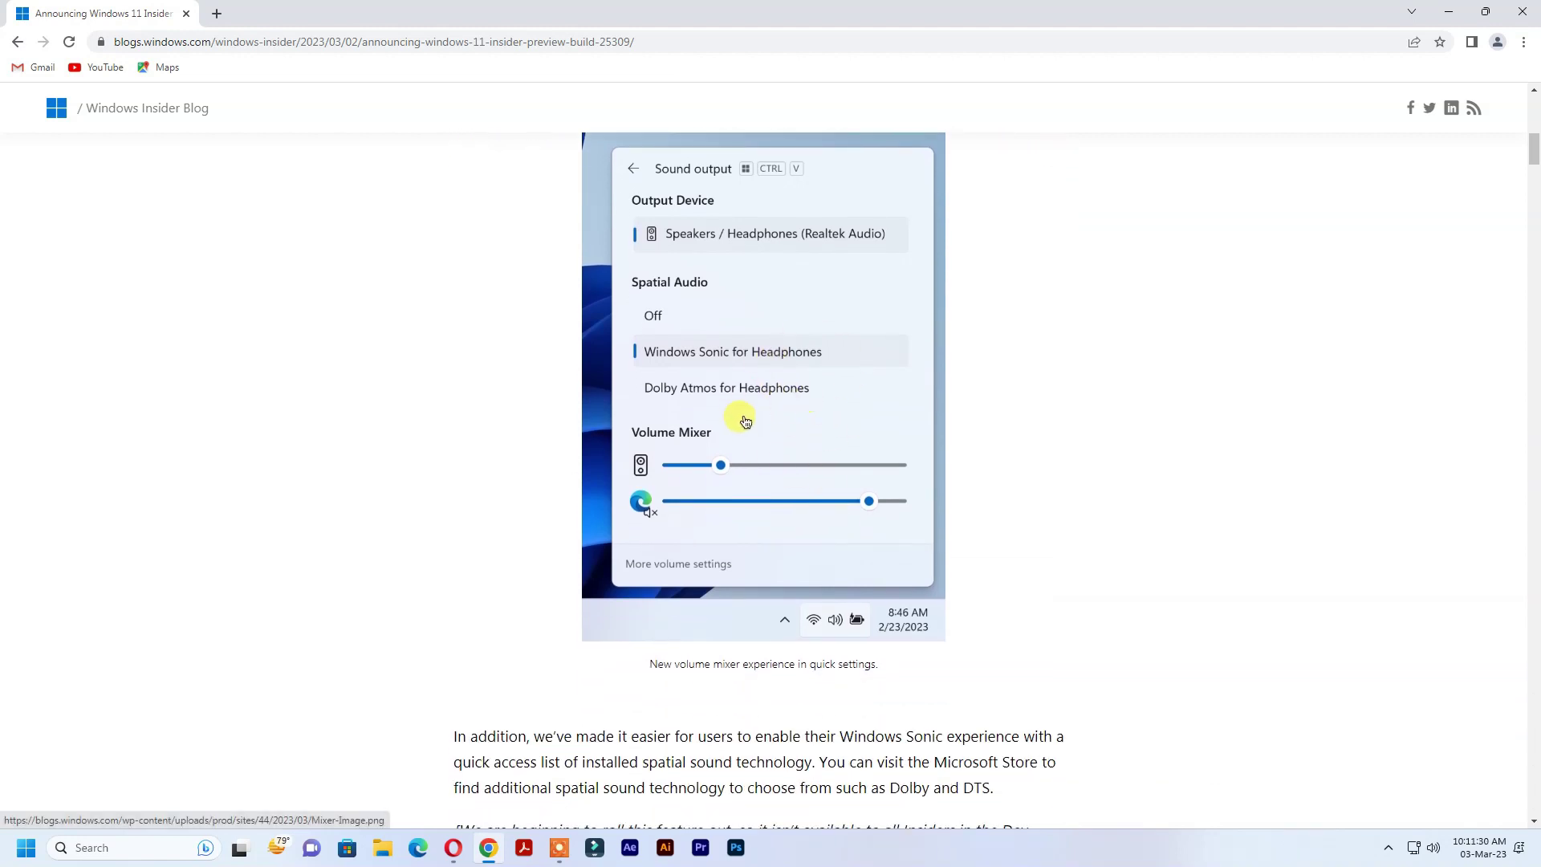
scroll(746, 421, down, 1)
scroll(739, 415, down, 2)
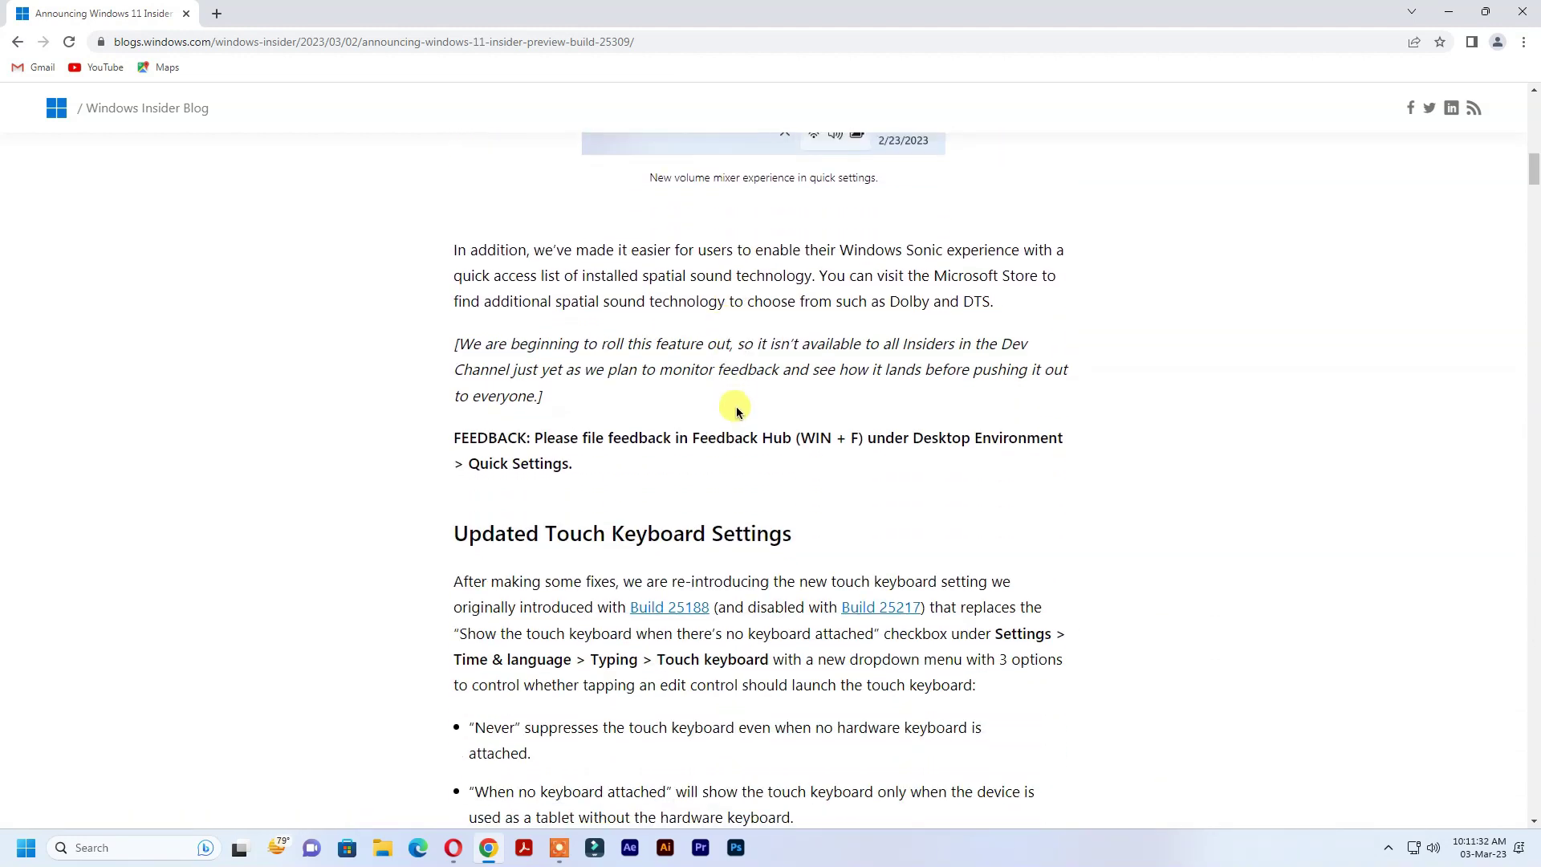
scroll(738, 411, down, 1)
drag(444, 382, 761, 365)
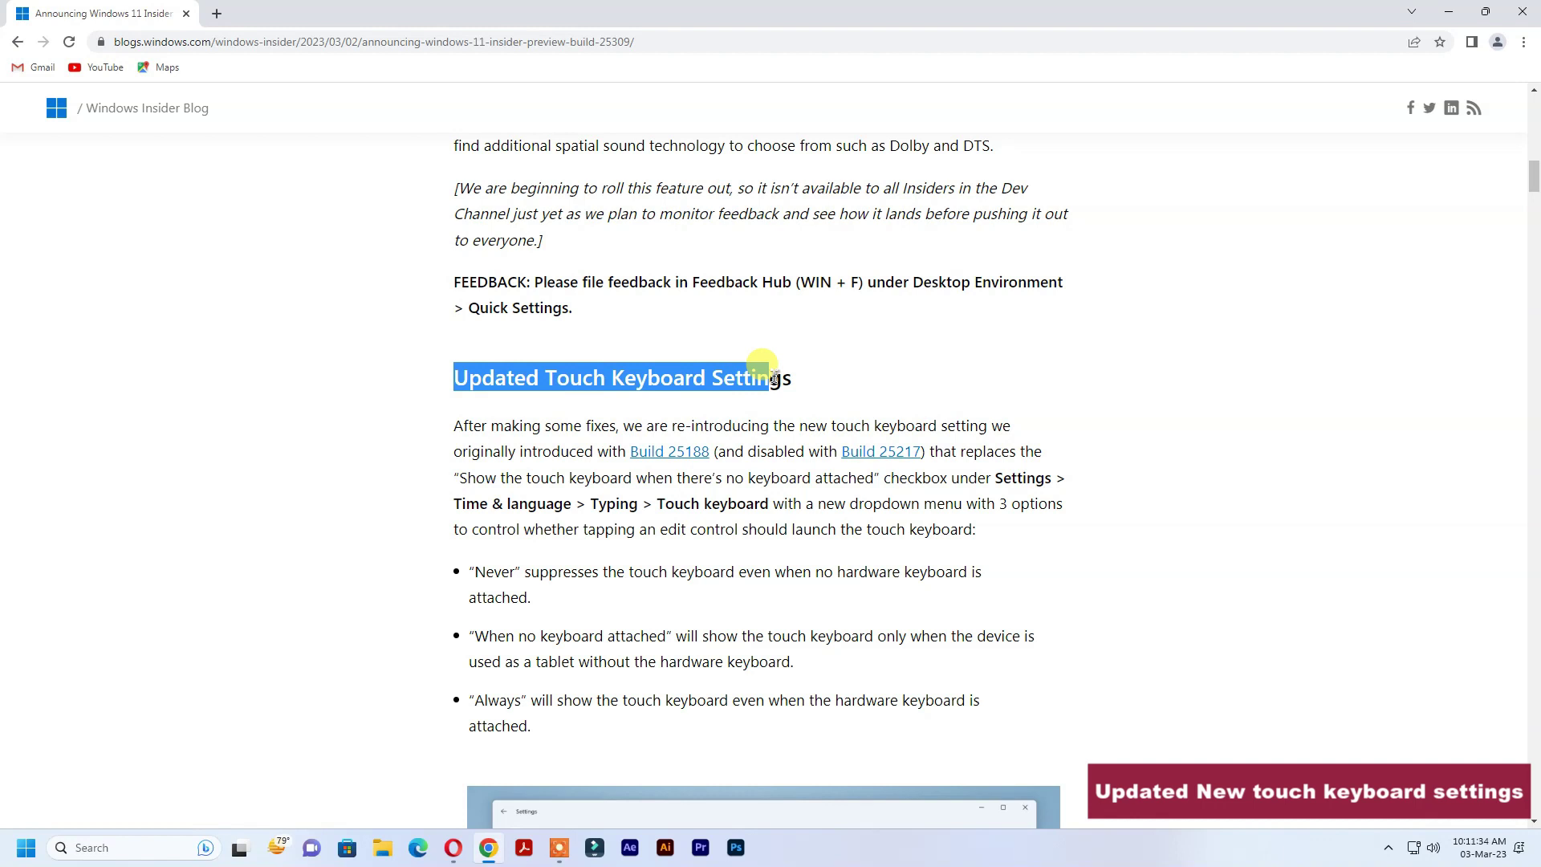
scroll(686, 351, down, 3)
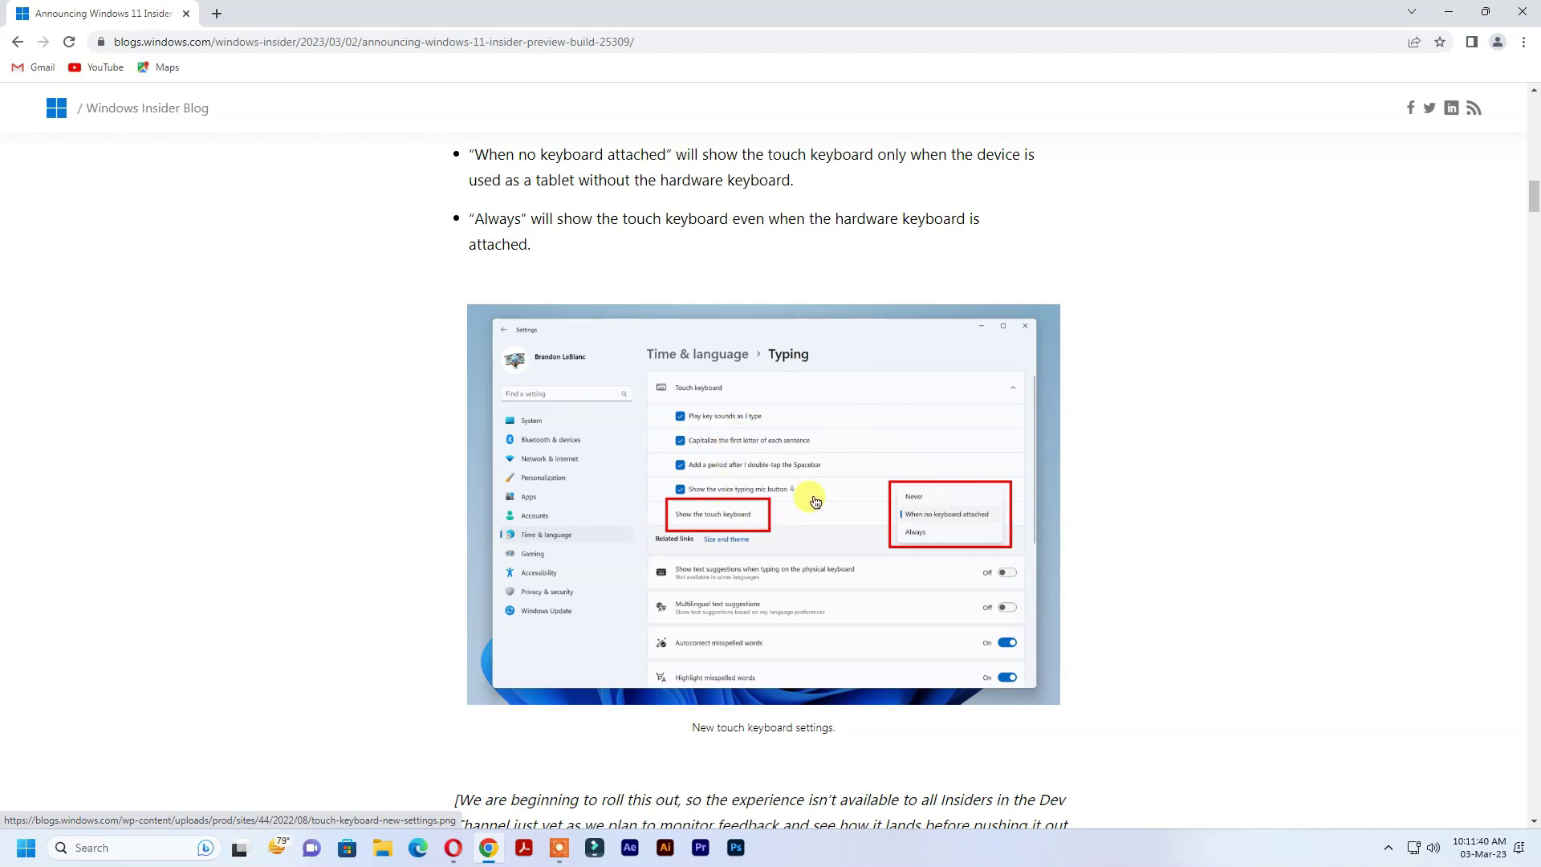
scroll(815, 501, down, 1)
scroll(816, 501, down, 2)
scroll(815, 502, down, 2)
scroll(815, 496, down, 3)
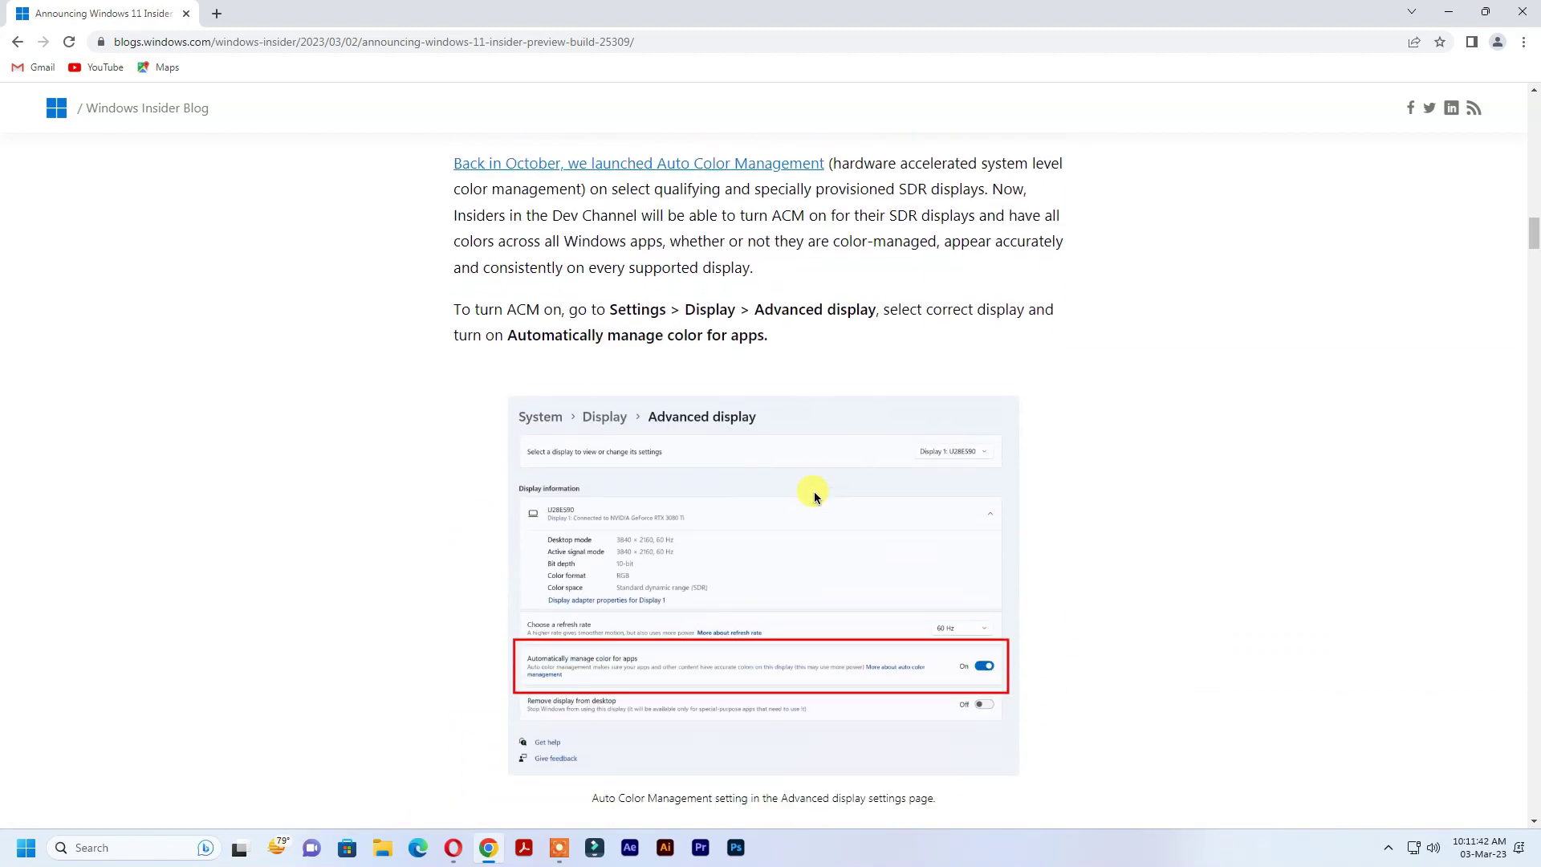
scroll(814, 496, up, 1)
drag(450, 266, 881, 269)
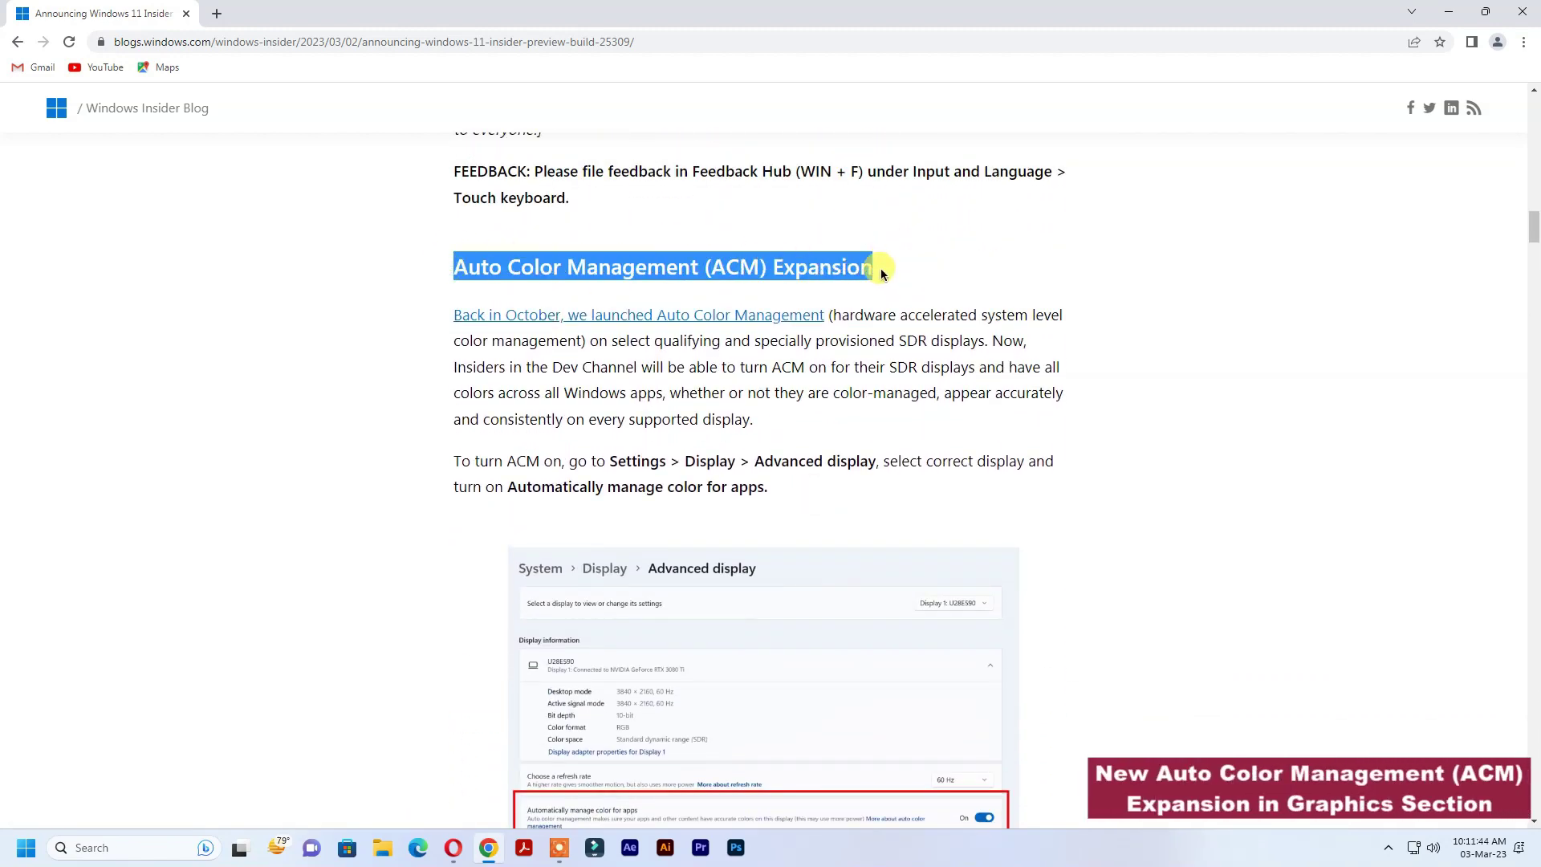
scroll(738, 342, down, 1)
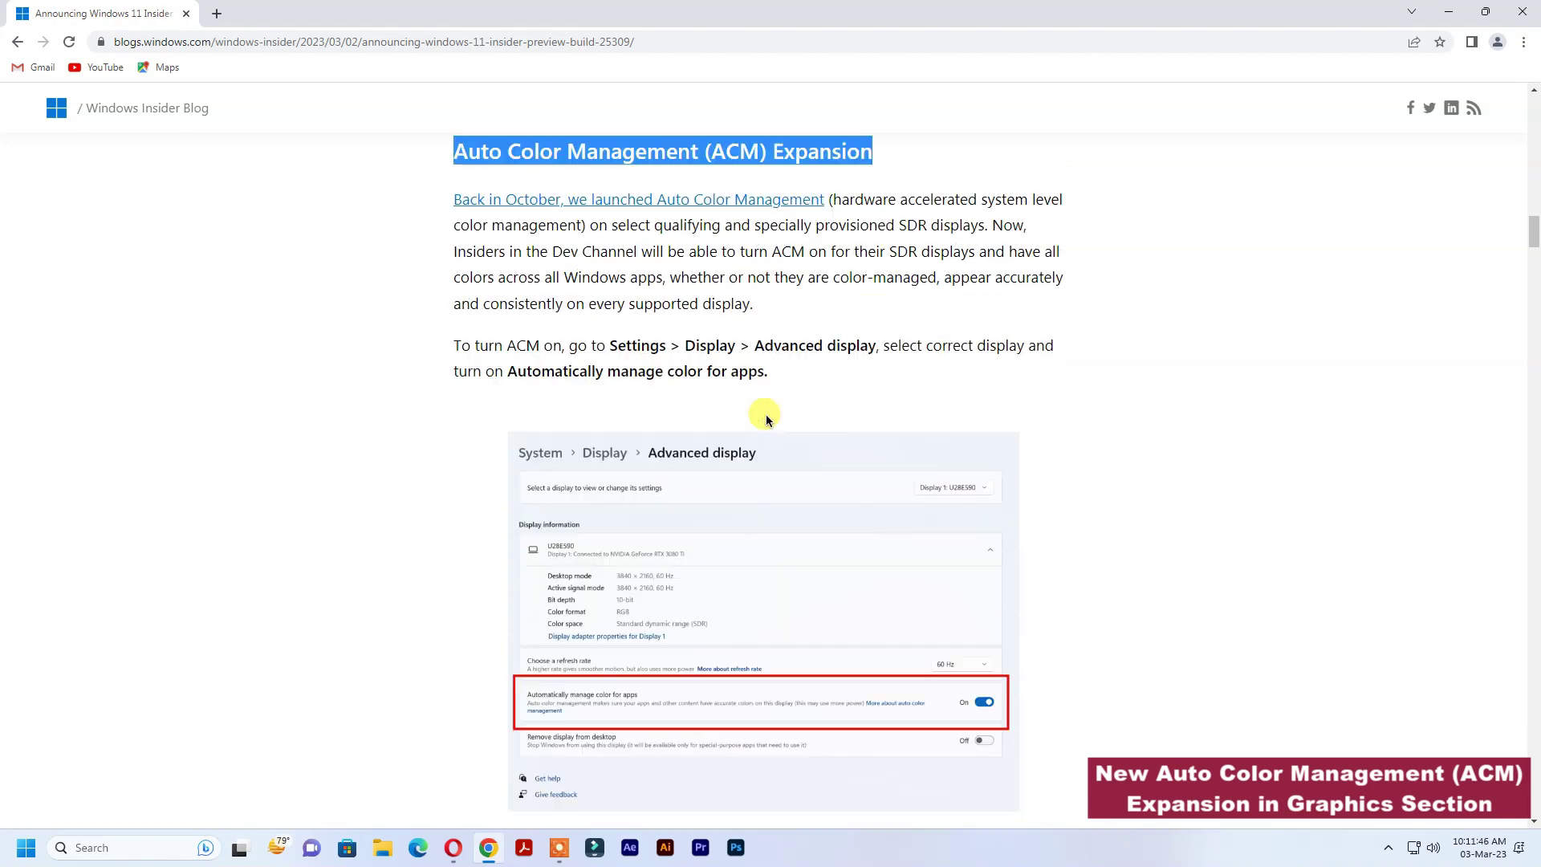
scroll(764, 416, down, 3)
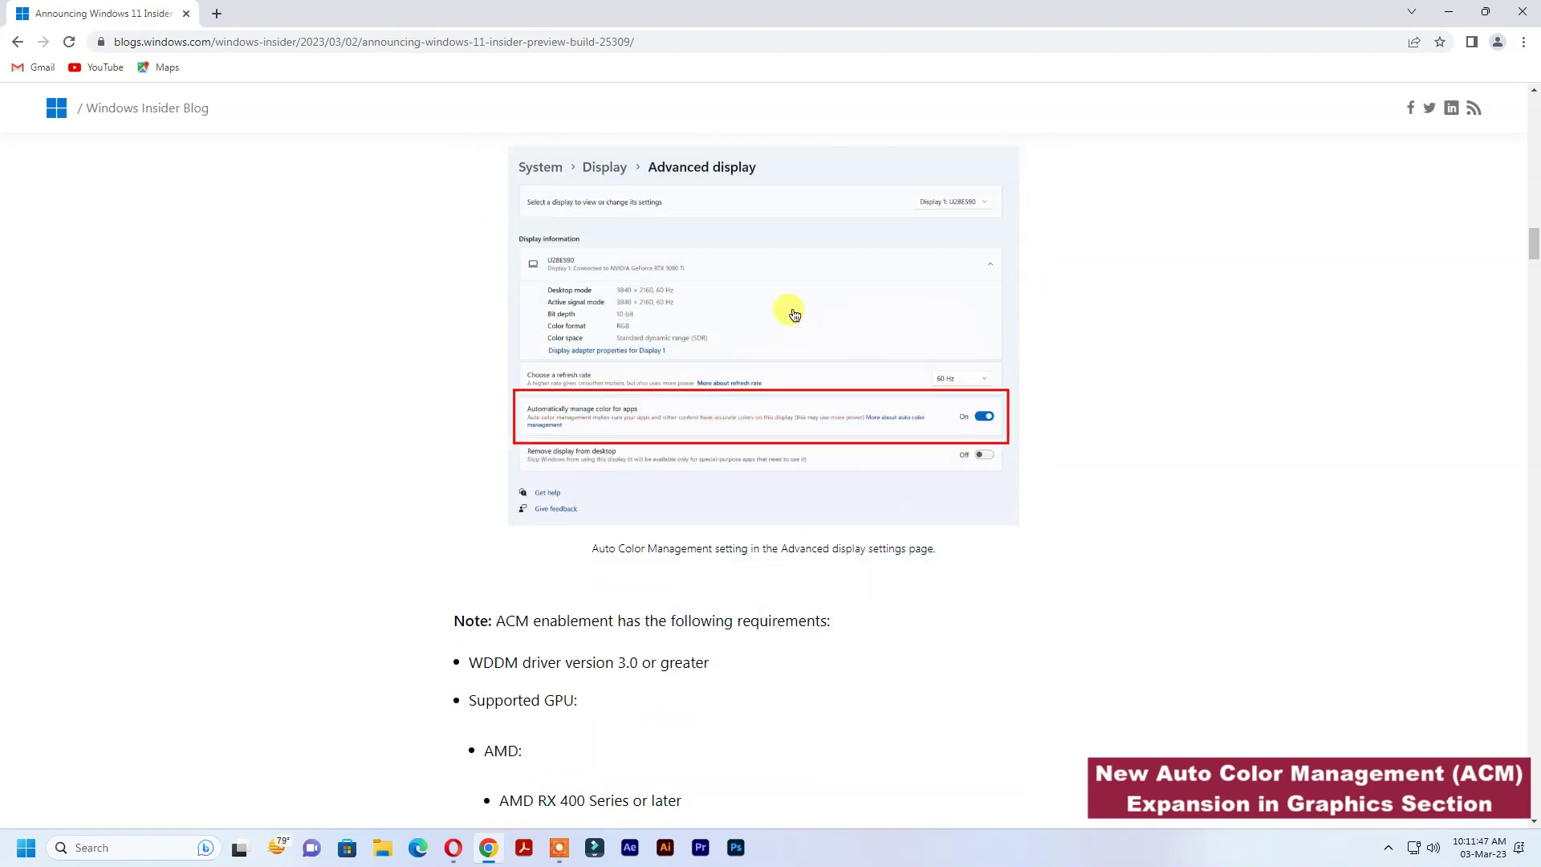
View the Advanced display, voice access commands and languages screenshots full size, returning to the post each time.
click(736, 332)
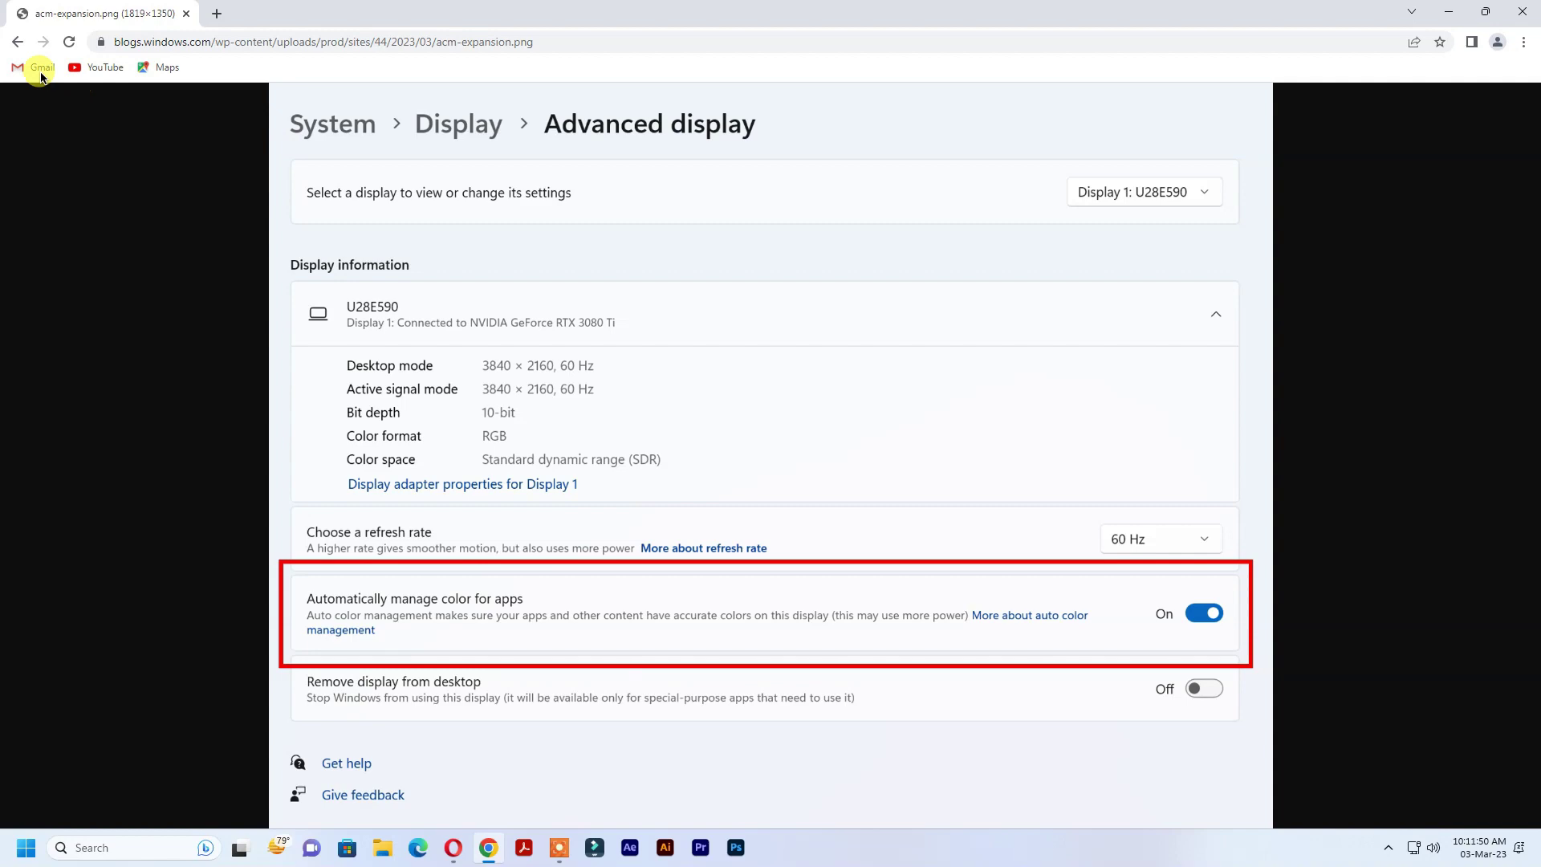
key(alt+Left)
scroll(826, 457, down, 1)
scroll(826, 457, down, 1)
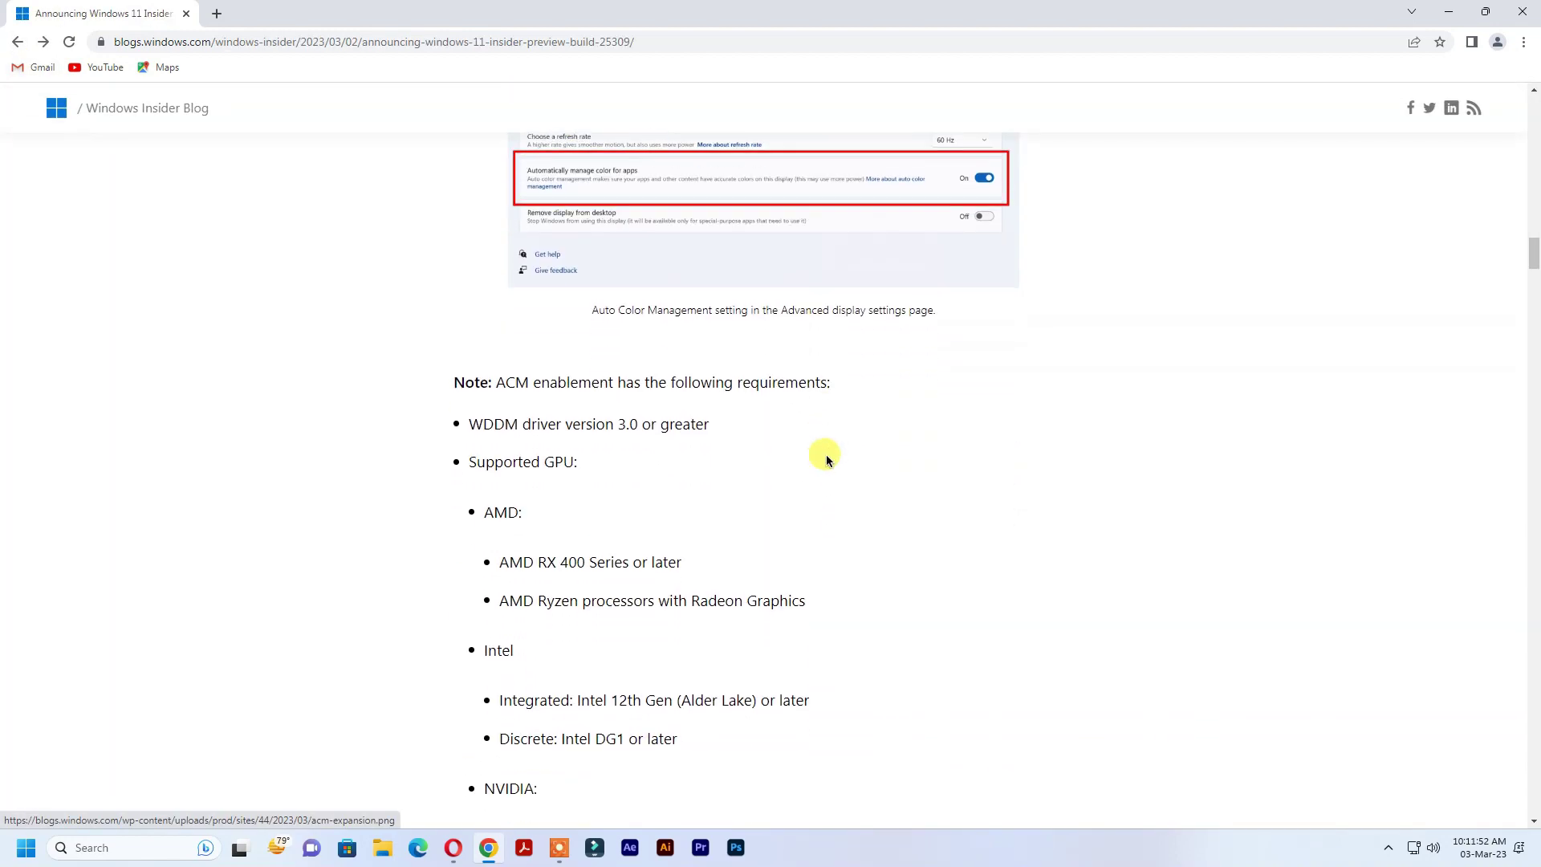
scroll(826, 454, down, 2)
scroll(827, 450, down, 3)
scroll(816, 441, down, 1)
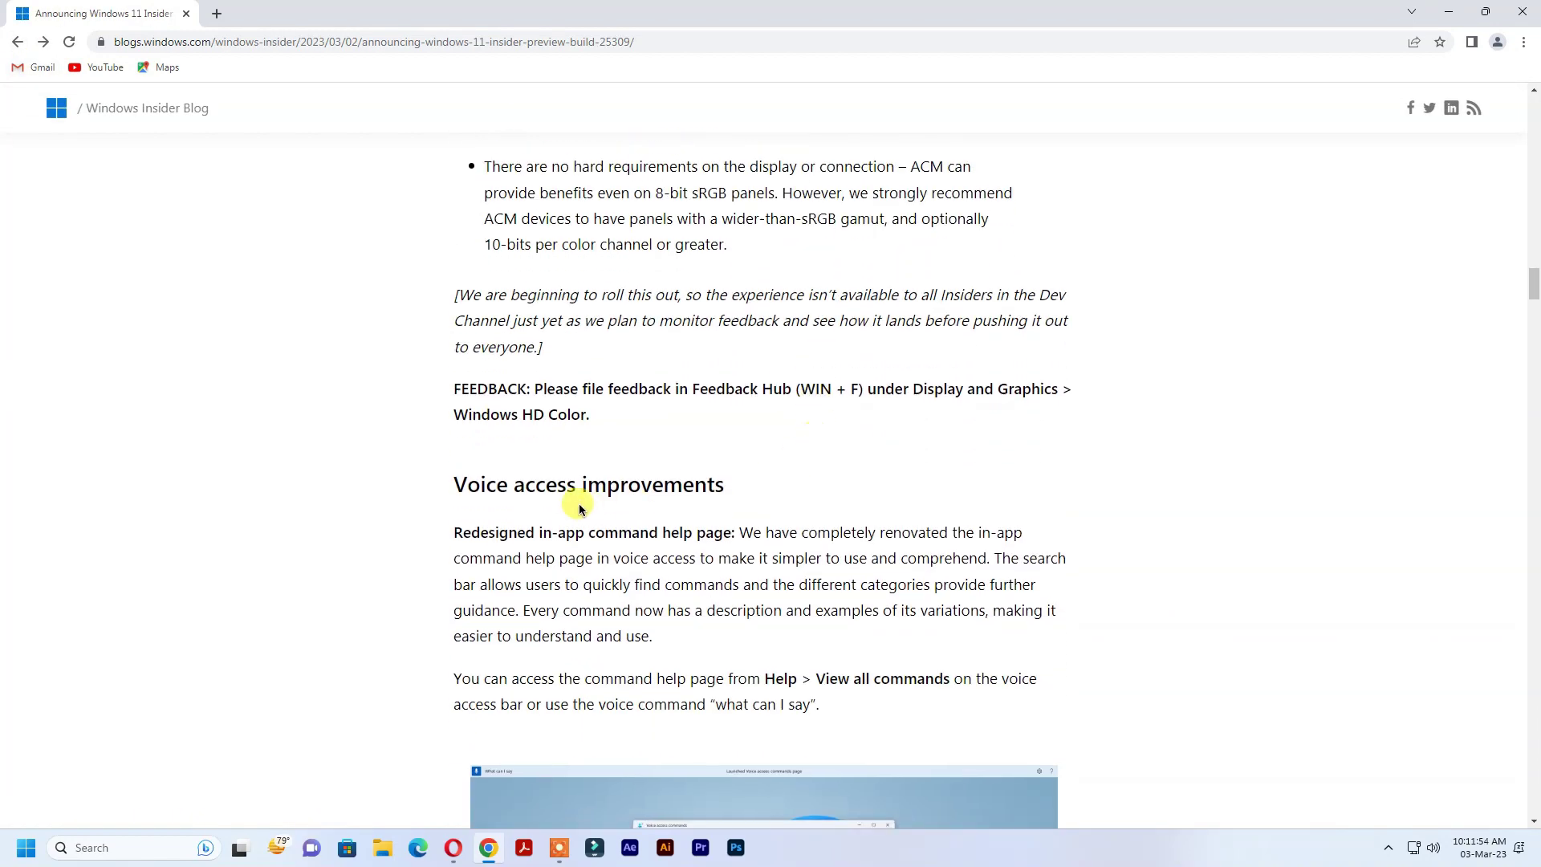
drag(455, 482, 760, 485)
scroll(729, 331, down, 2)
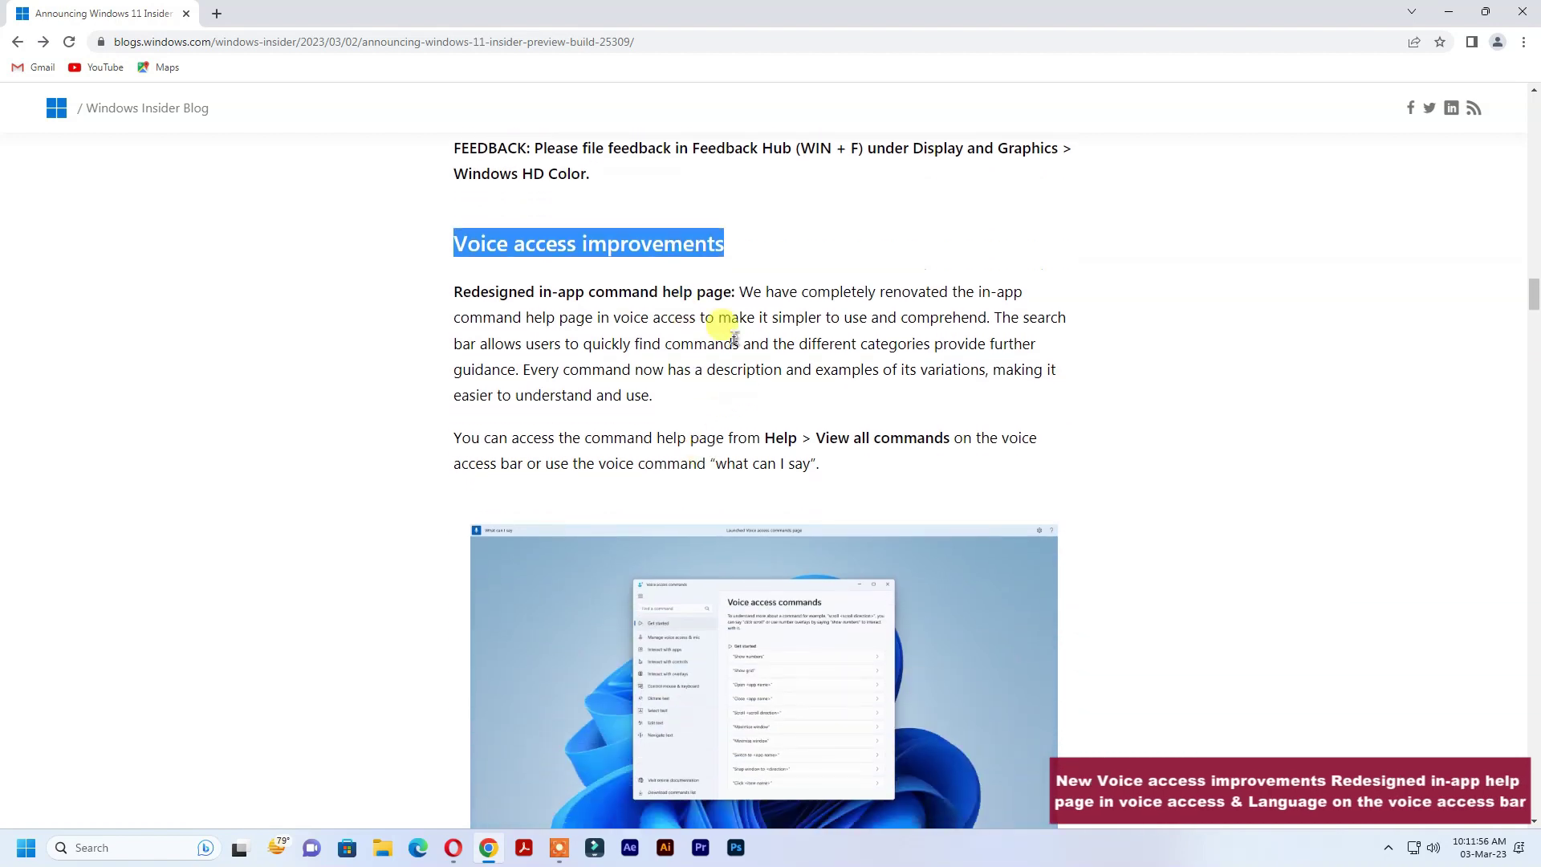
scroll(1016, 509, down, 2)
click(812, 517)
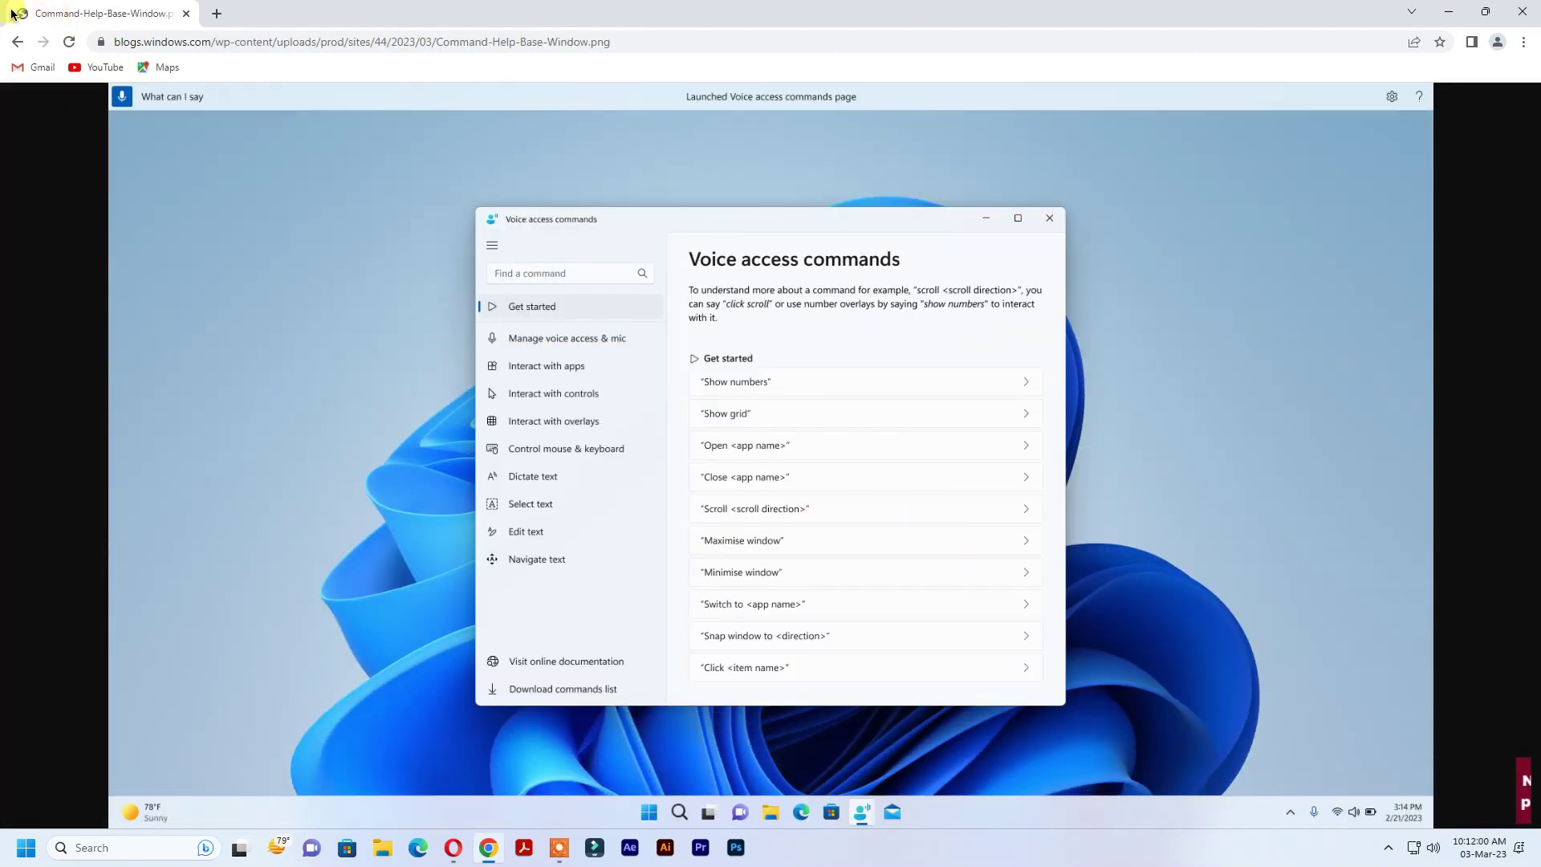
click(16, 42)
scroll(714, 452, down, 5)
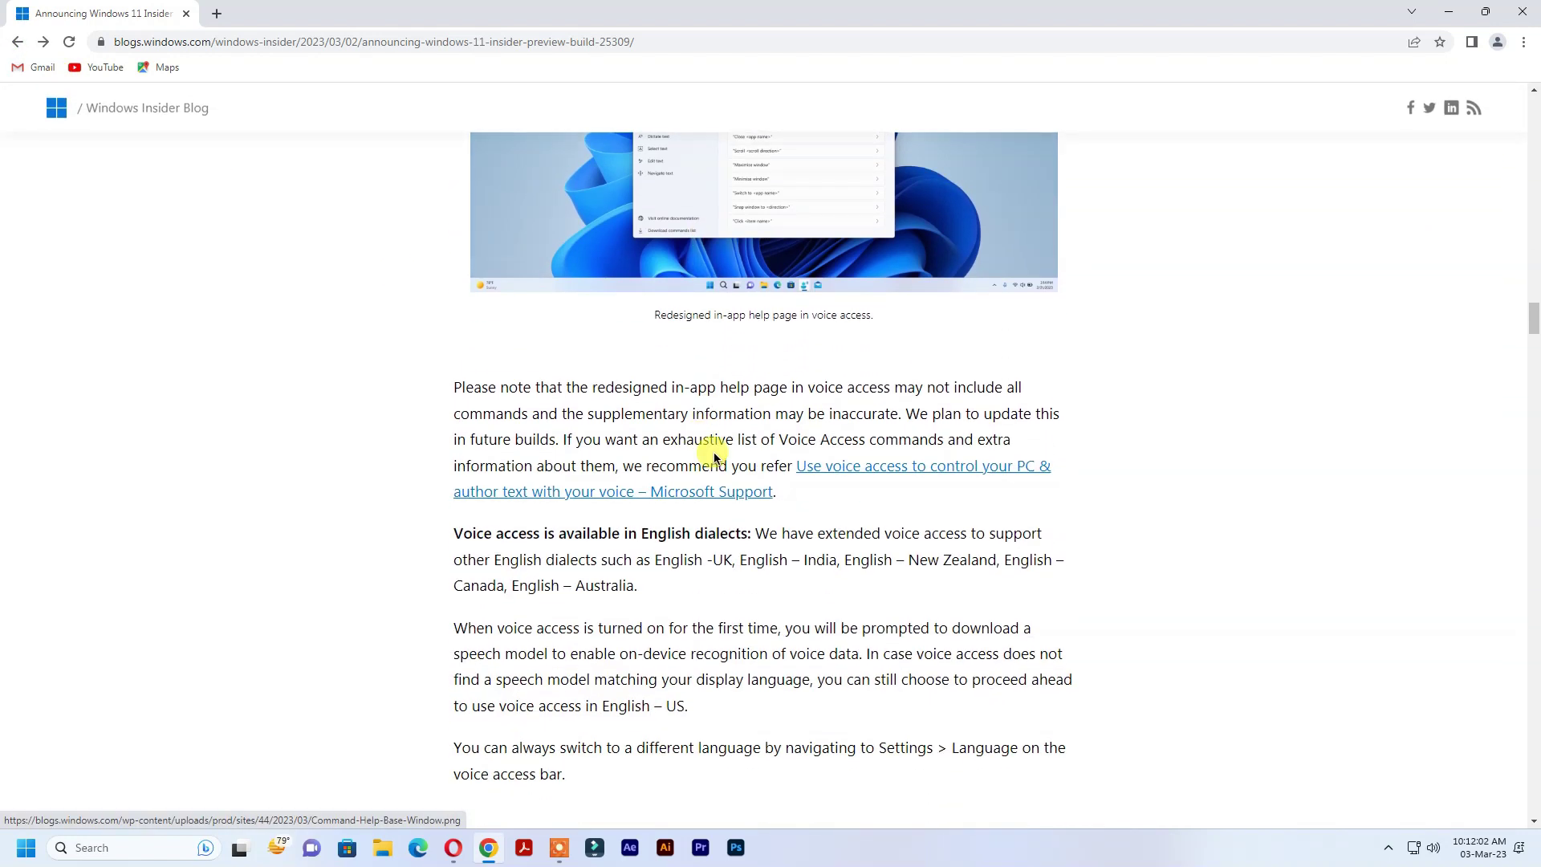
scroll(714, 452, down, 2)
scroll(730, 396, down, 1)
click(806, 479)
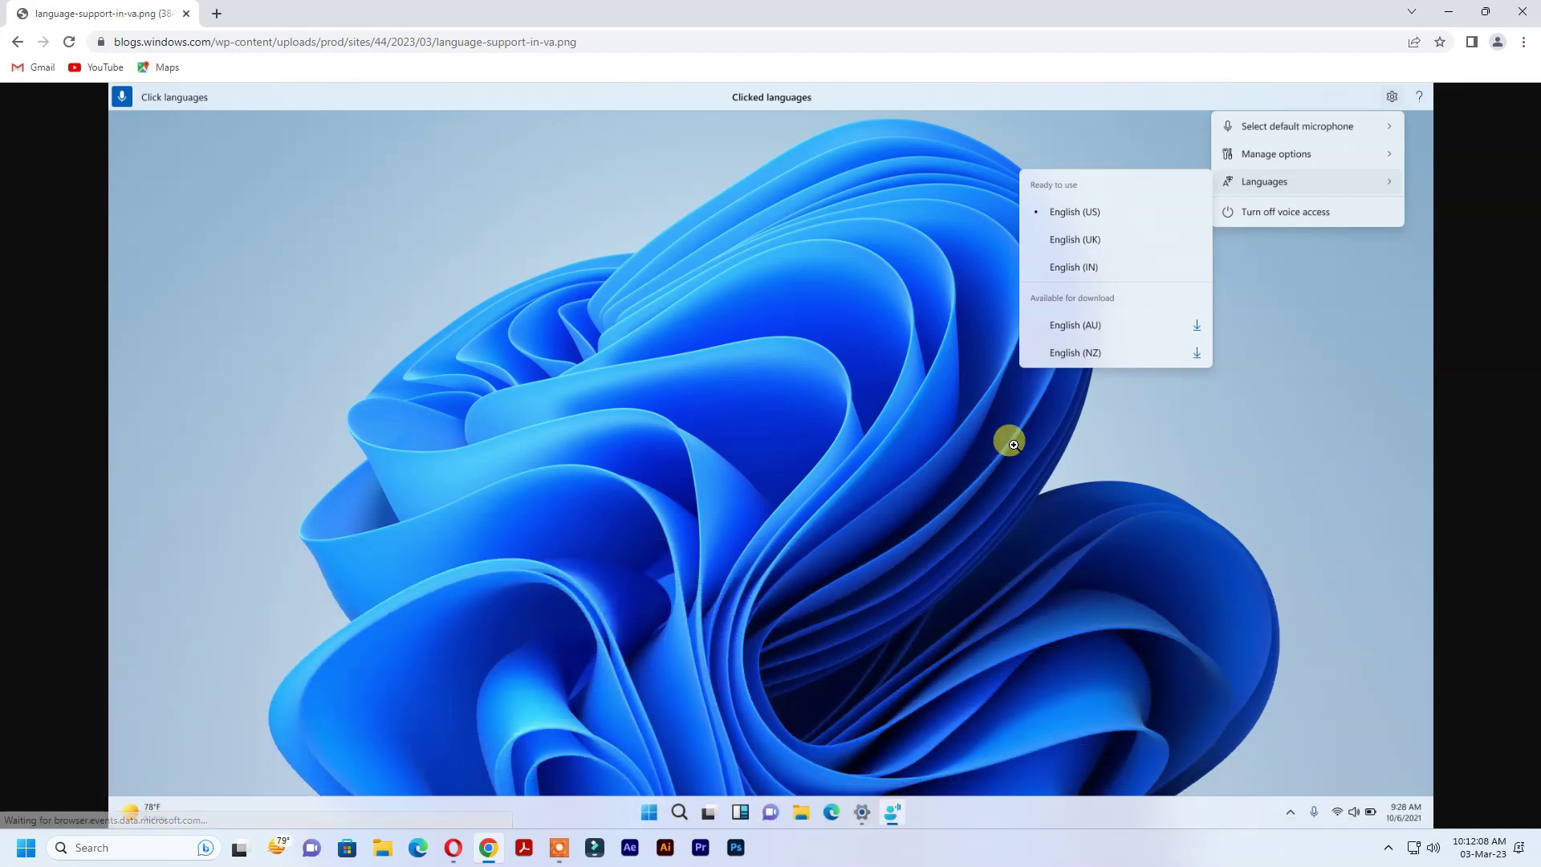
click(17, 47)
scroll(903, 510, down, 1)
scroll(897, 511, down, 2)
scroll(885, 512, down, 3)
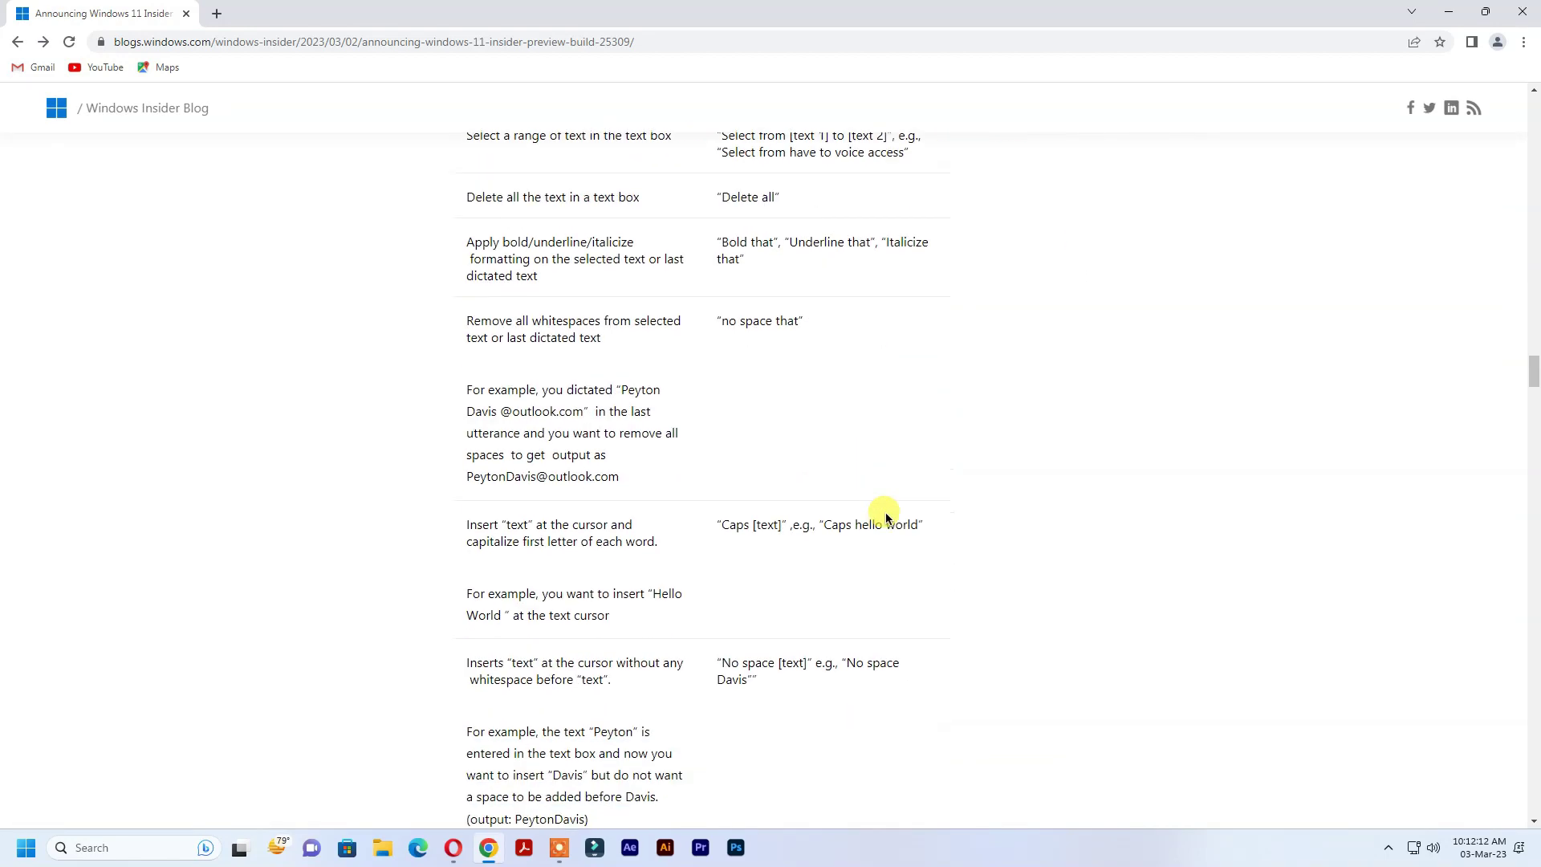
scroll(885, 512, down, 3)
scroll(619, 549, down, 2)
scroll(482, 500, down, 1)
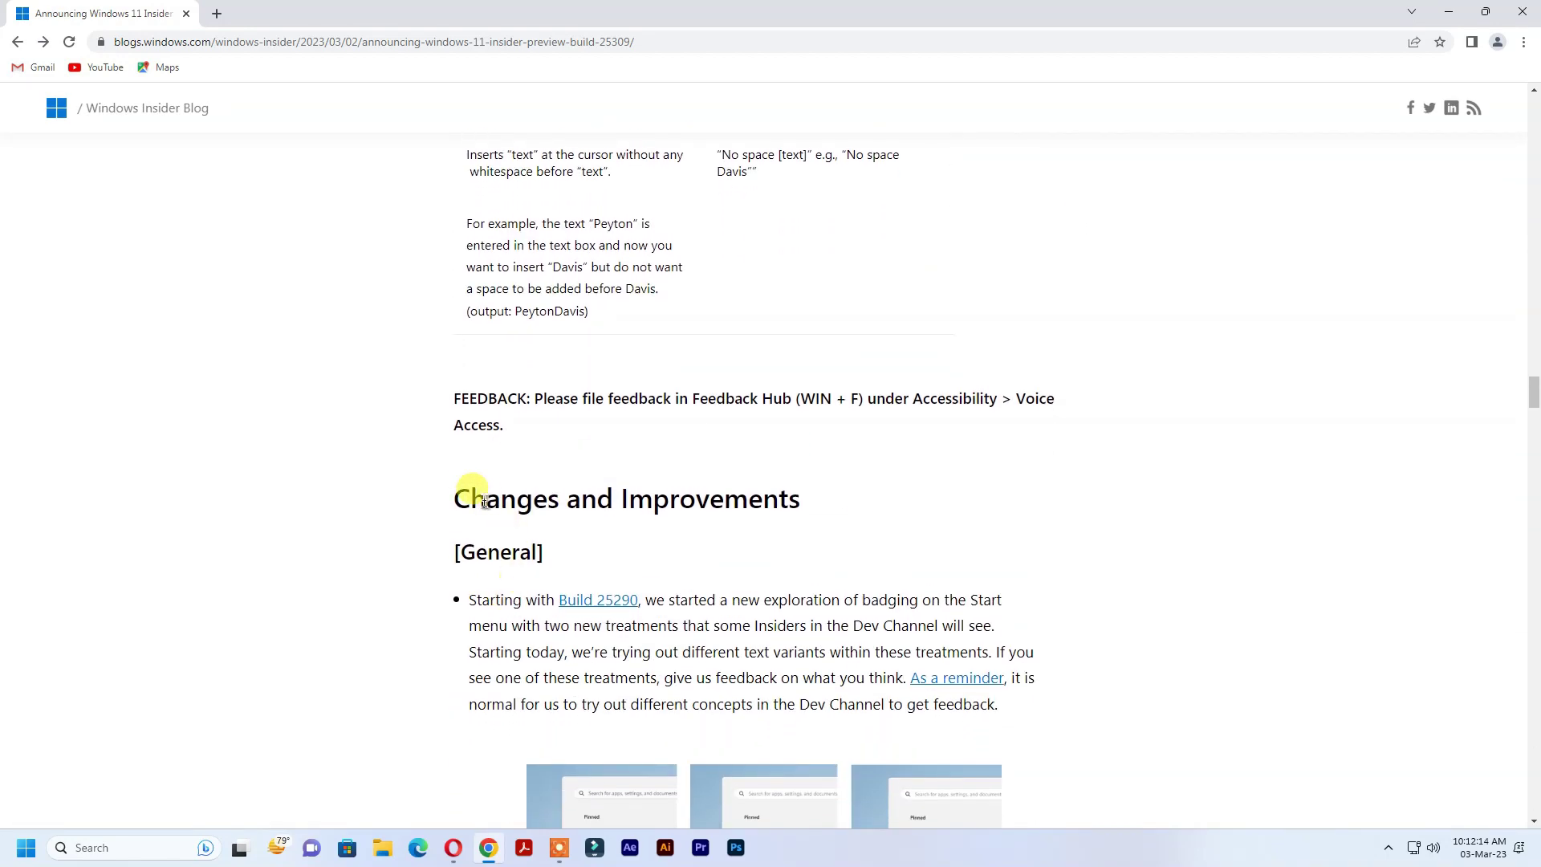
drag(482, 500, 854, 509)
scroll(469, 393, down, 2)
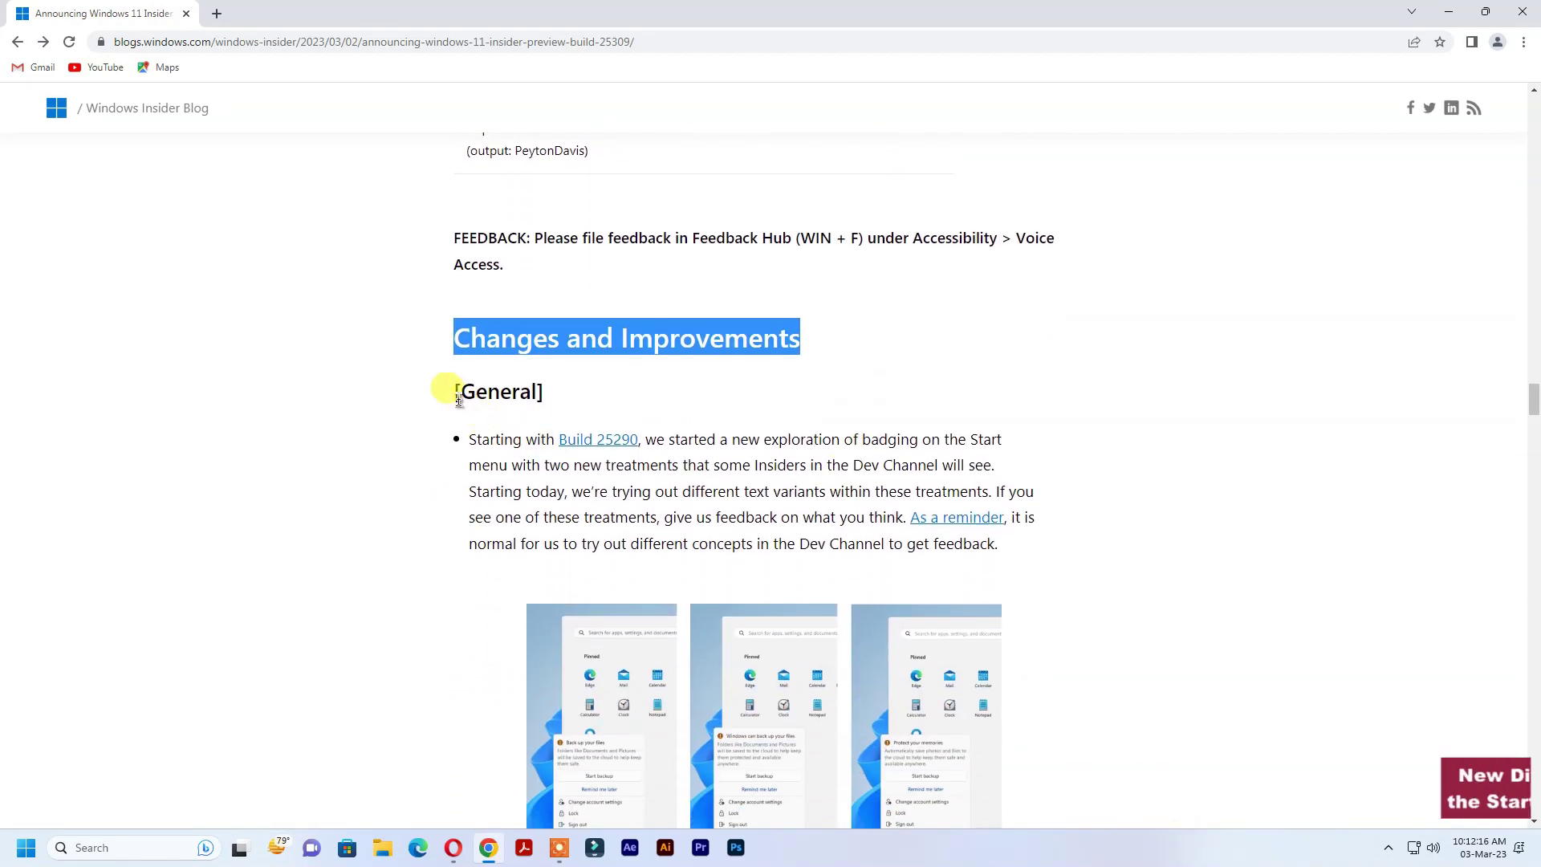
drag(460, 391, 531, 392)
scroll(678, 605, down, 2)
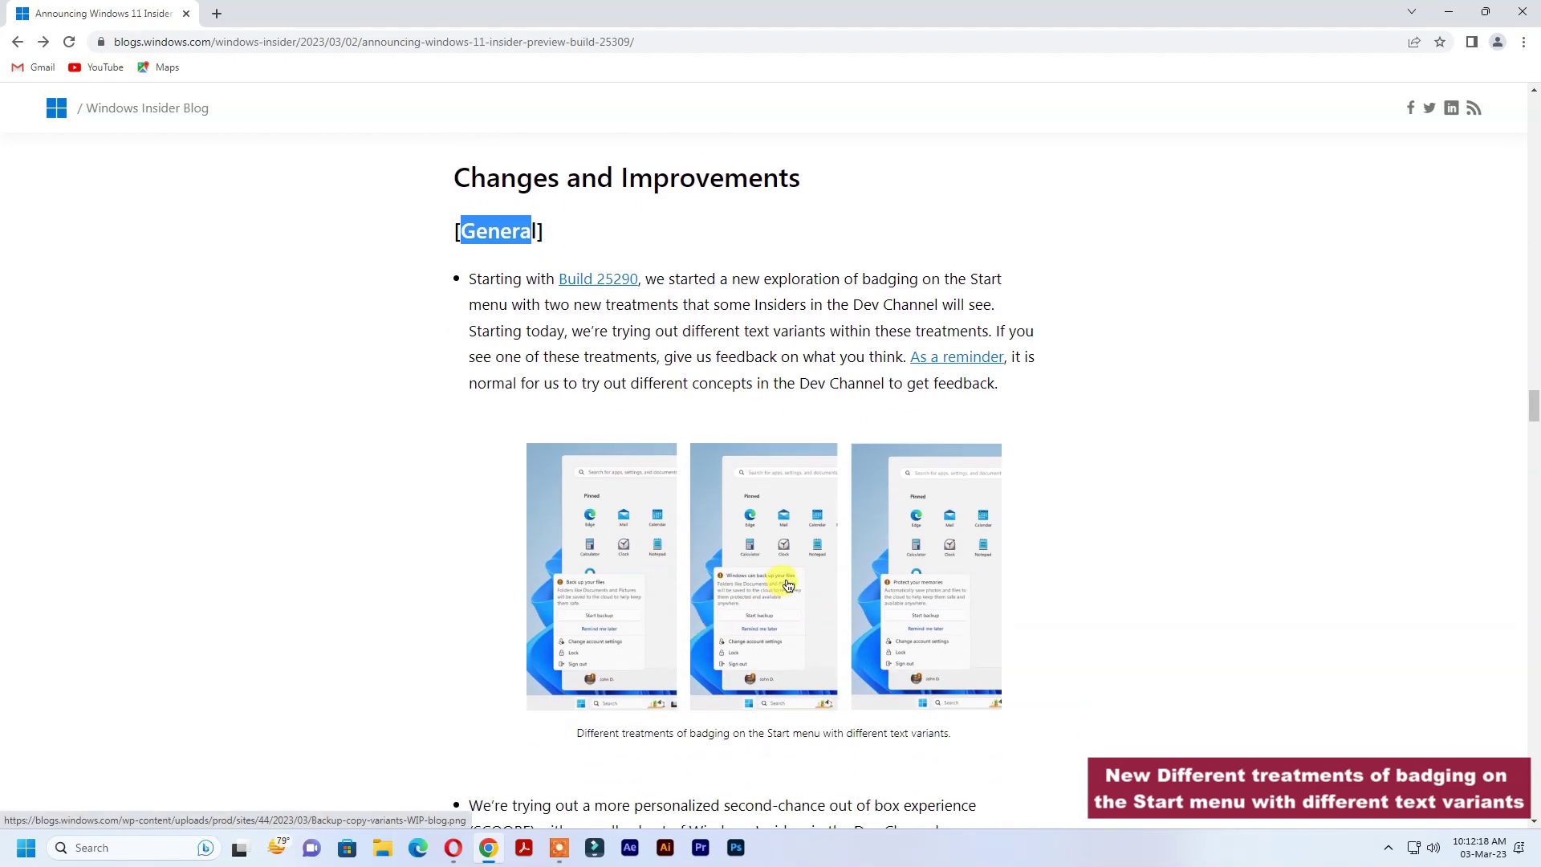
View the Start menu badging and lighter taskbar search screenshots full size, then return to the post.
click(772, 604)
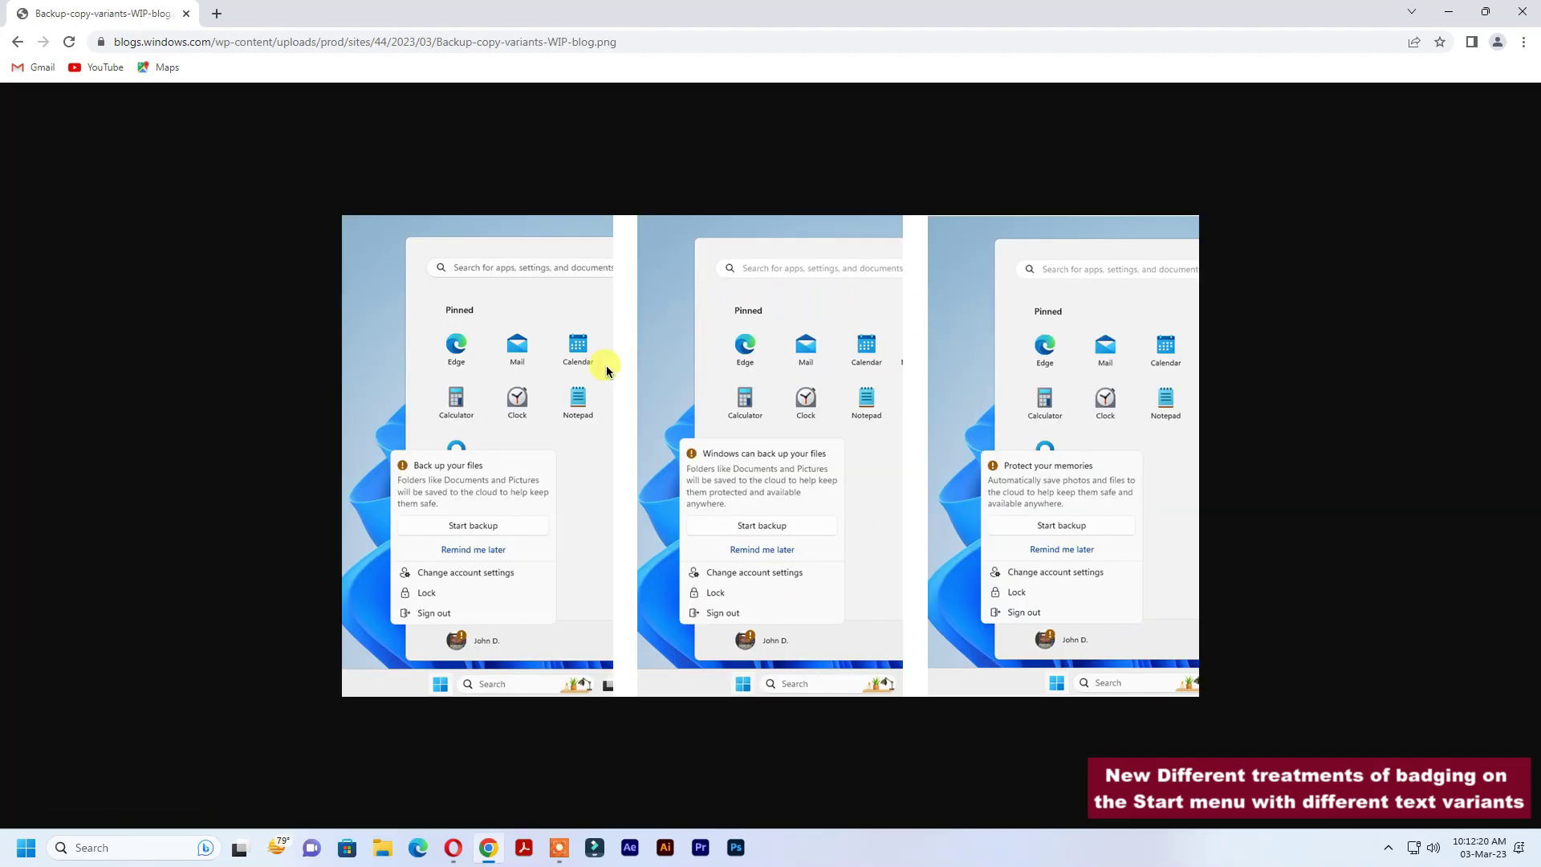
click(21, 49)
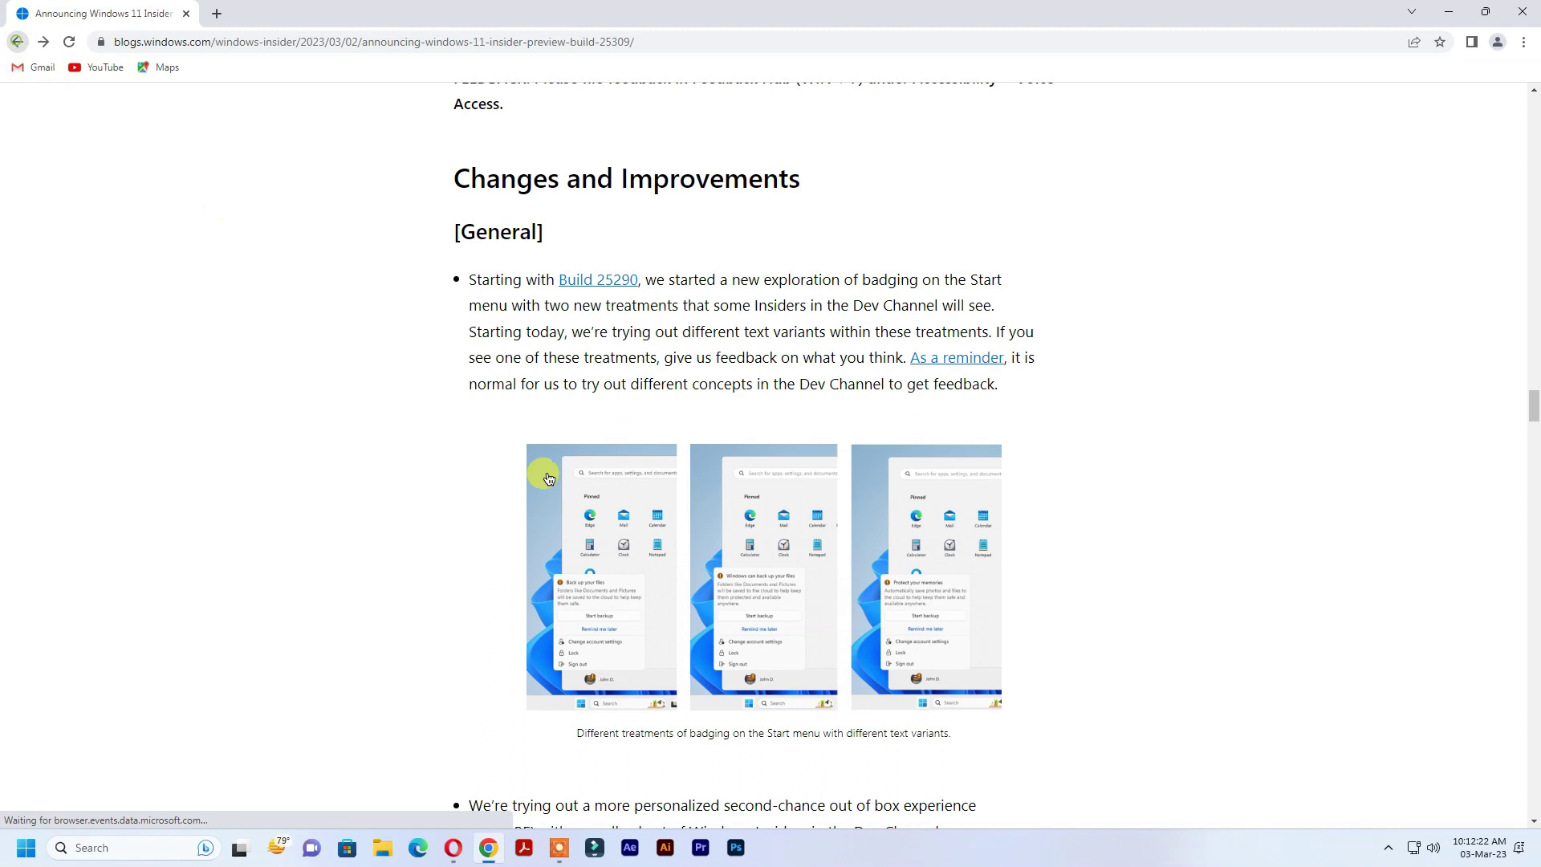
scroll(741, 602, down, 2)
scroll(745, 606, down, 2)
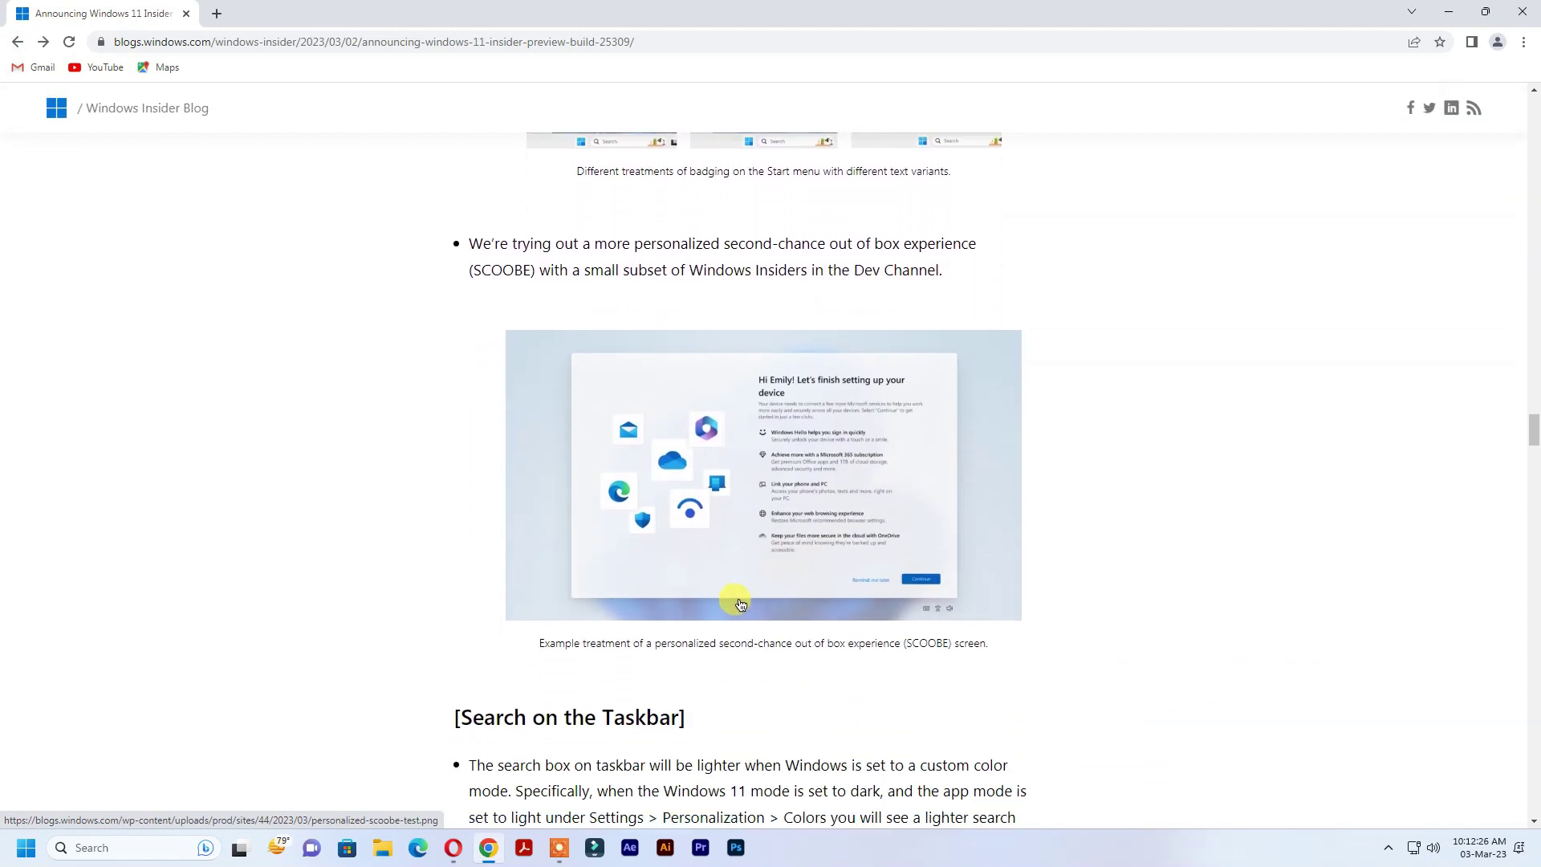
scroll(740, 603, down, 1)
scroll(738, 603, down, 2)
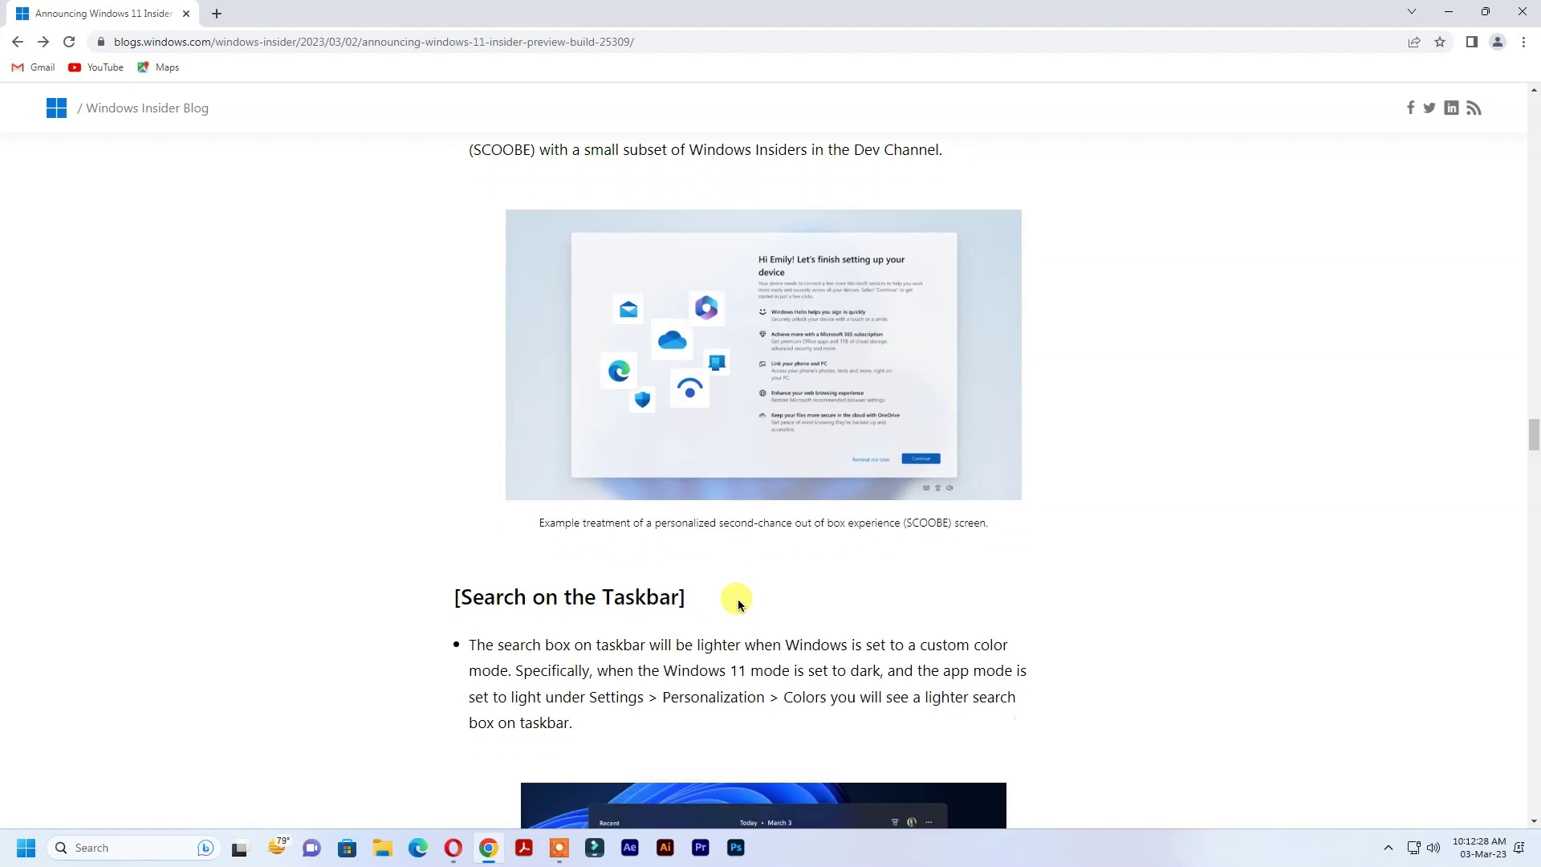
scroll(740, 604, down, 1)
click(740, 603)
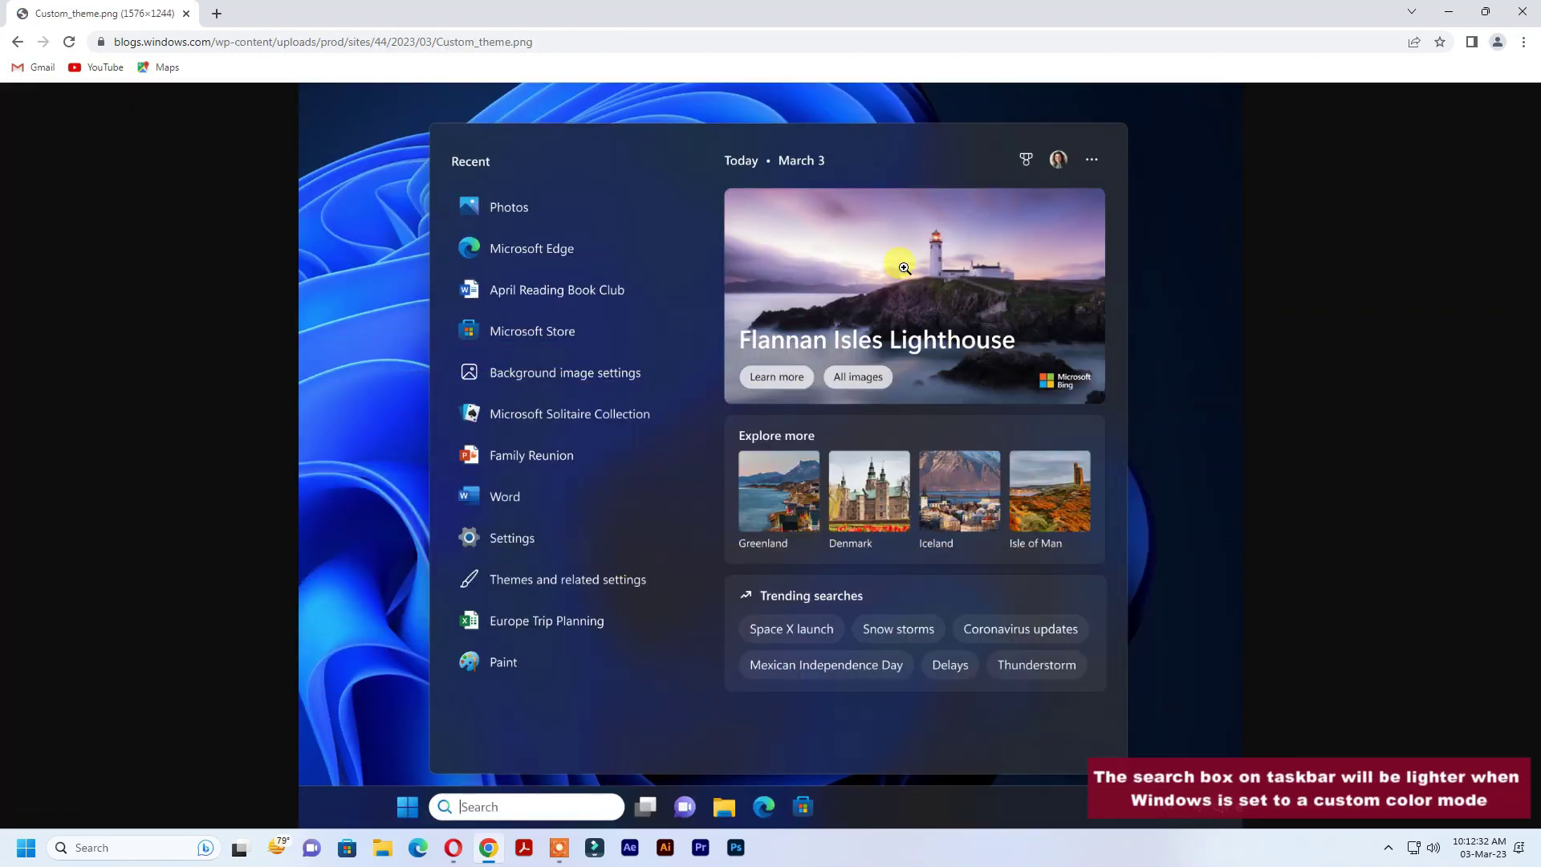
click(7, 45)
scroll(928, 638, down, 1)
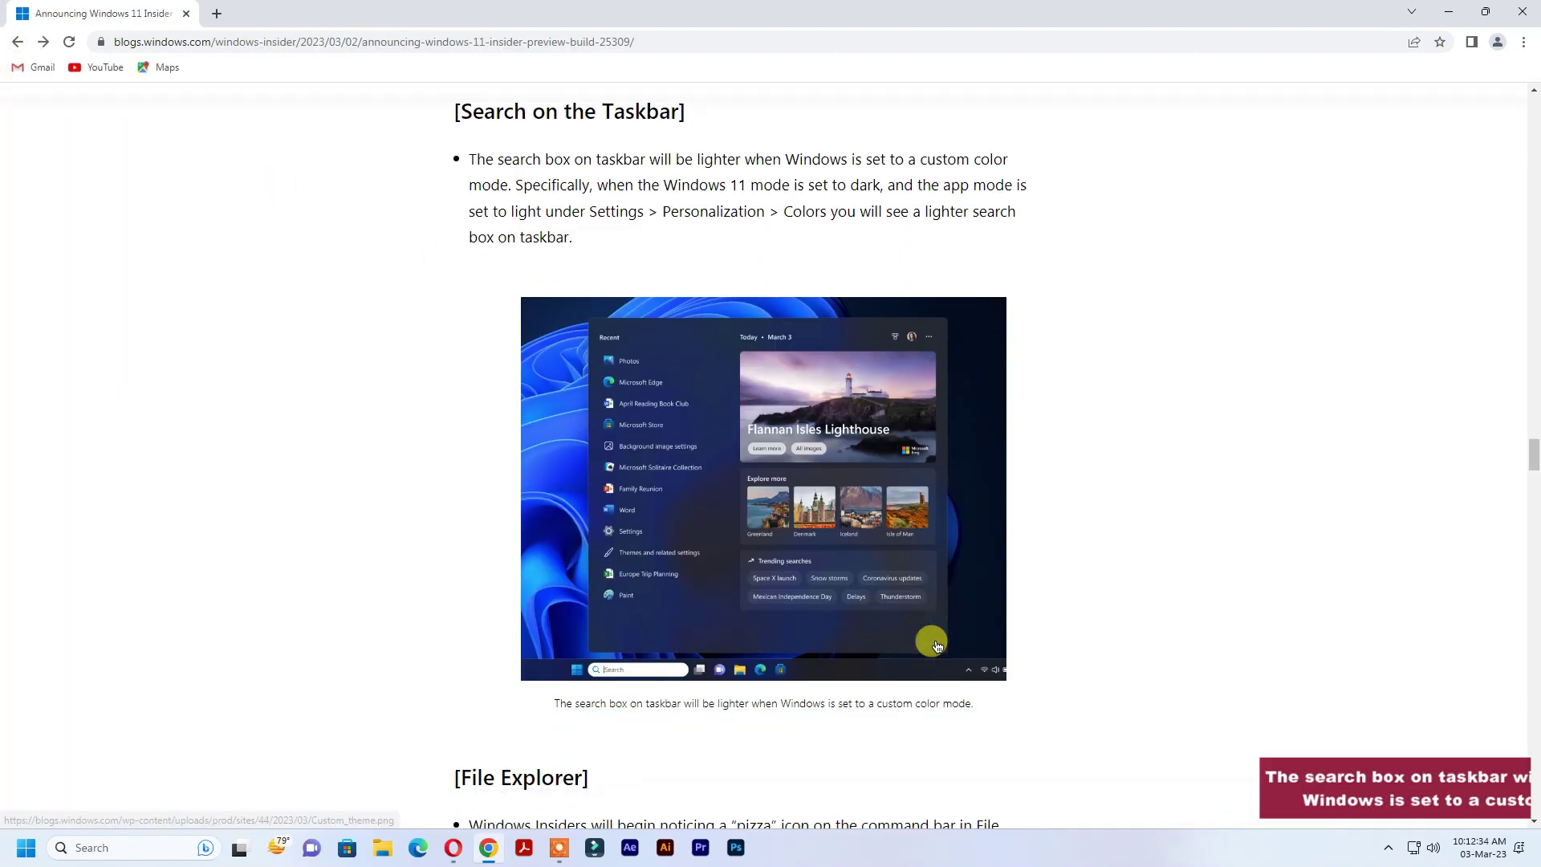
scroll(928, 638, down, 1)
scroll(936, 644, down, 1)
scroll(935, 644, down, 2)
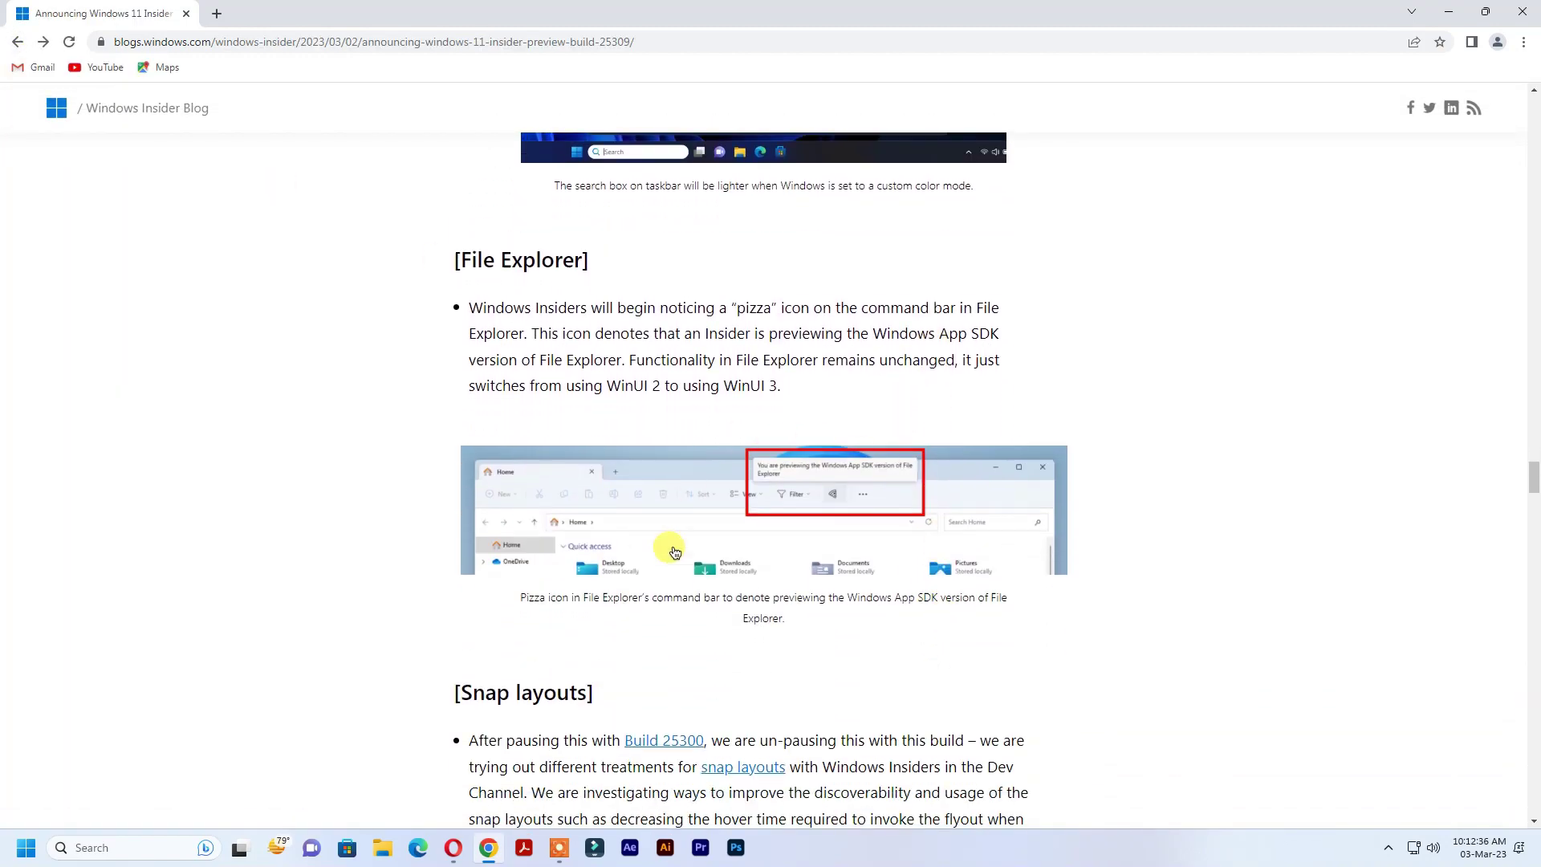
View the File Explorer pizza icon and snap layout screenshots, returning to the build 25309 post.
click(798, 556)
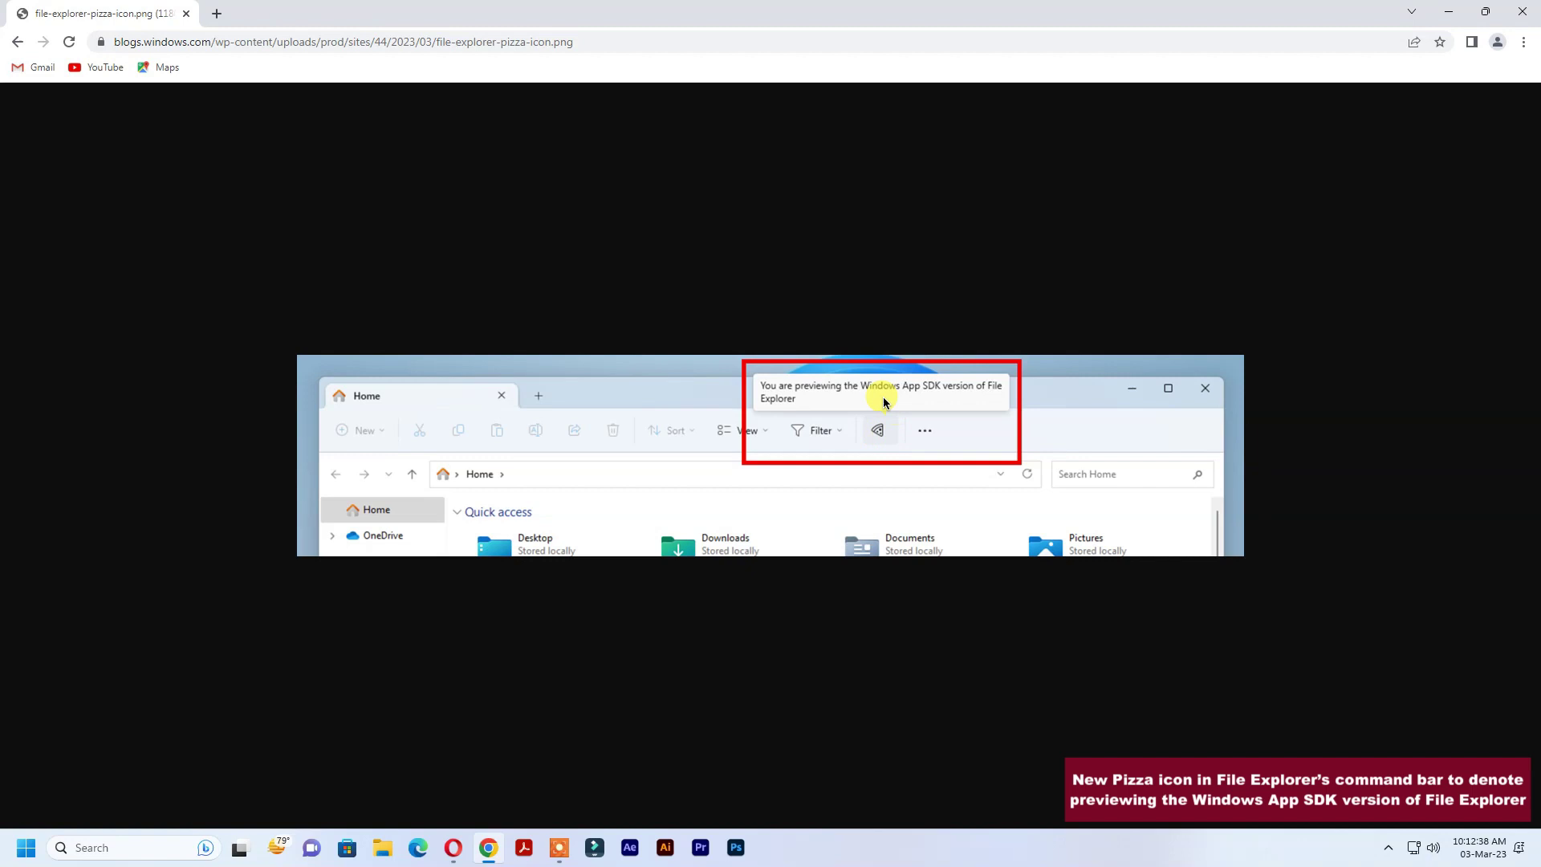
click(18, 44)
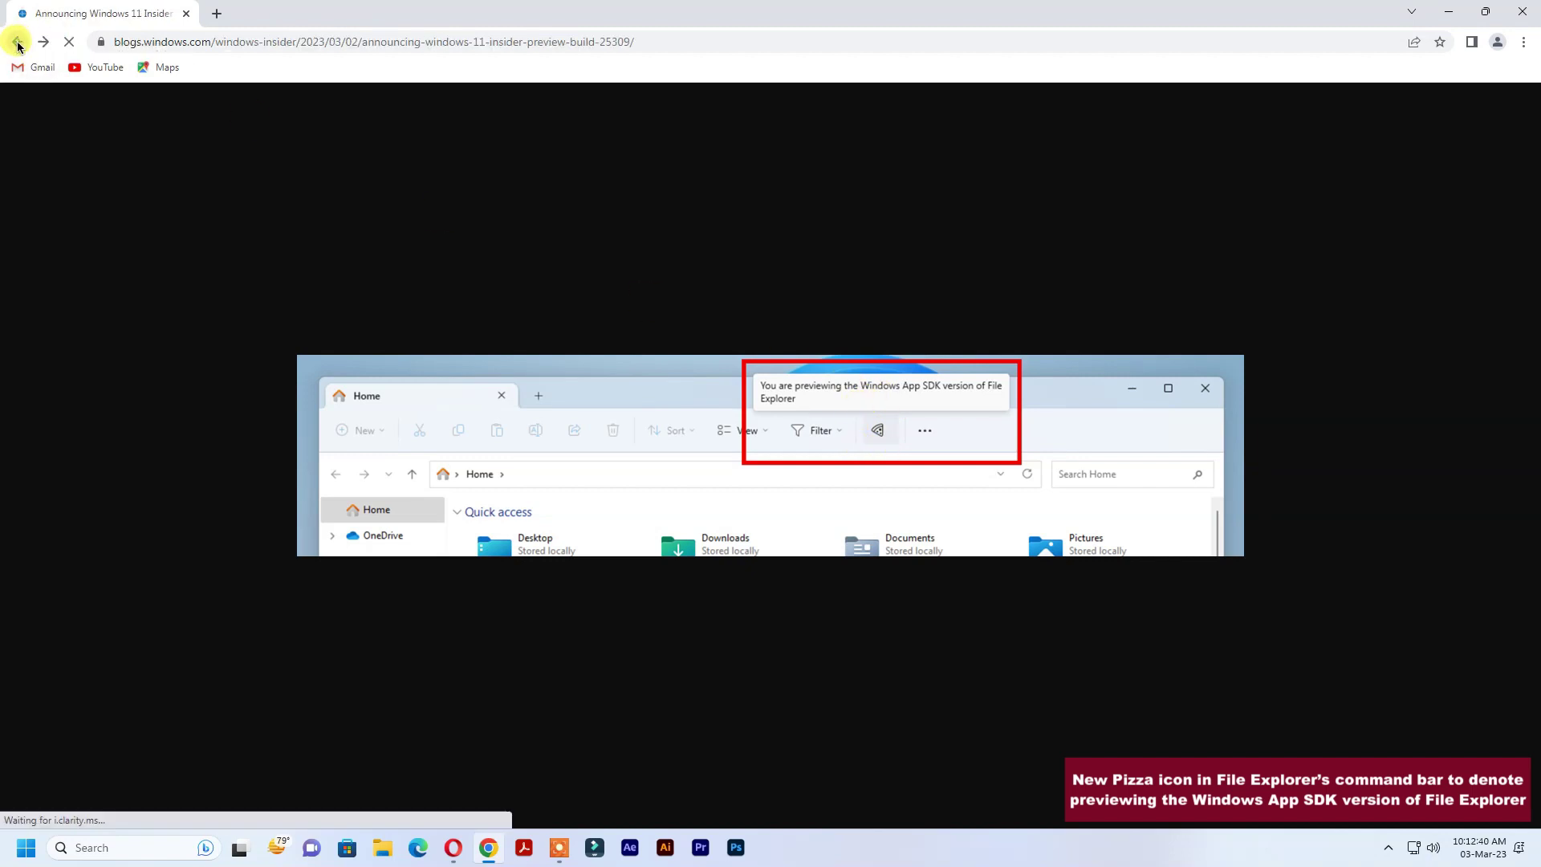
scroll(901, 558, down, 1)
scroll(901, 557, down, 1)
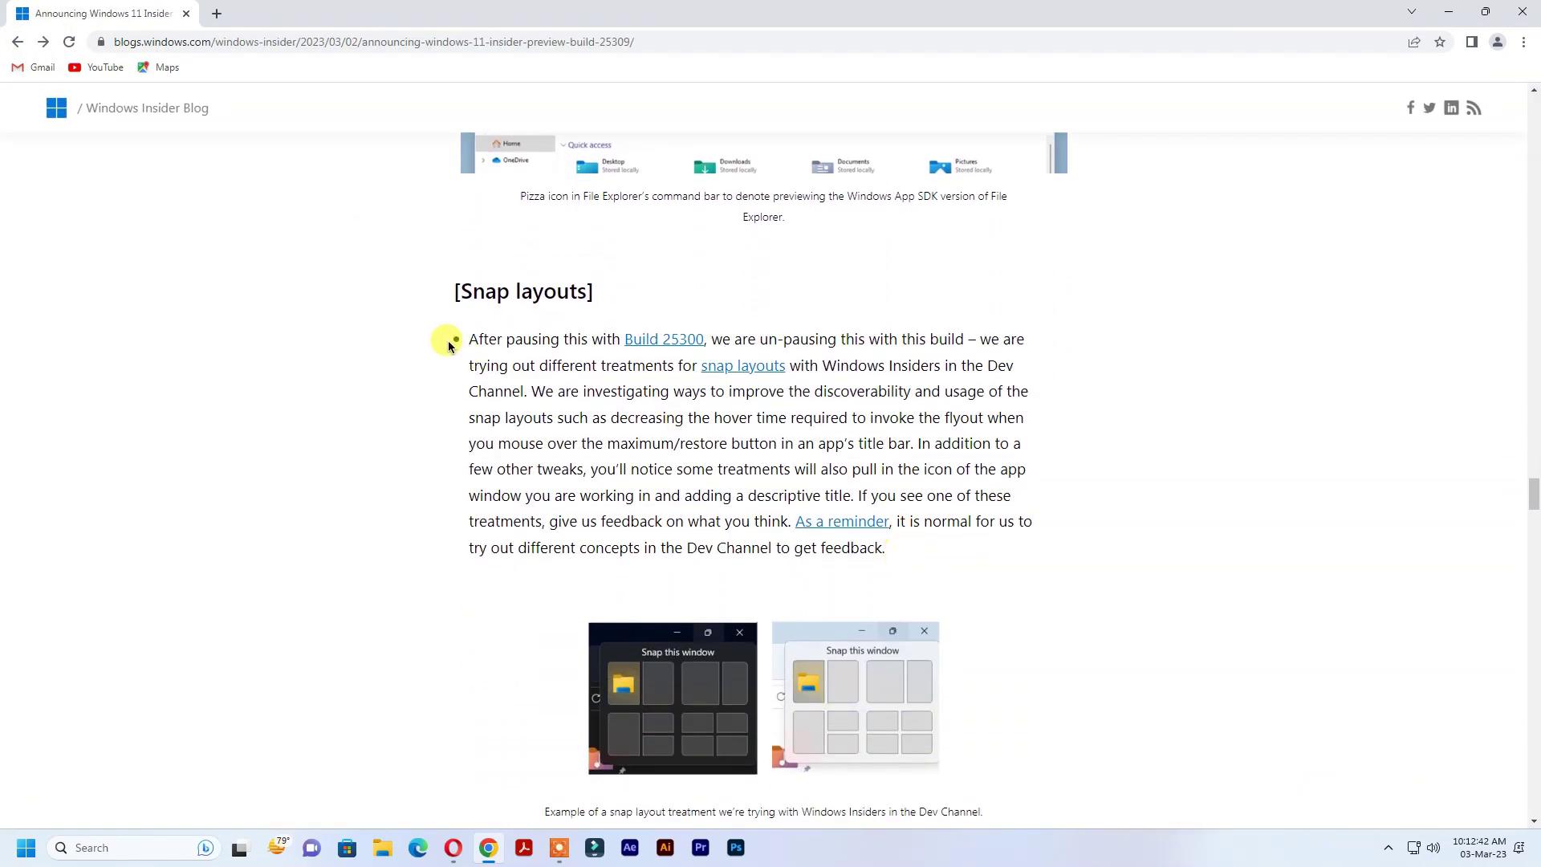
scroll(741, 786, down, 1)
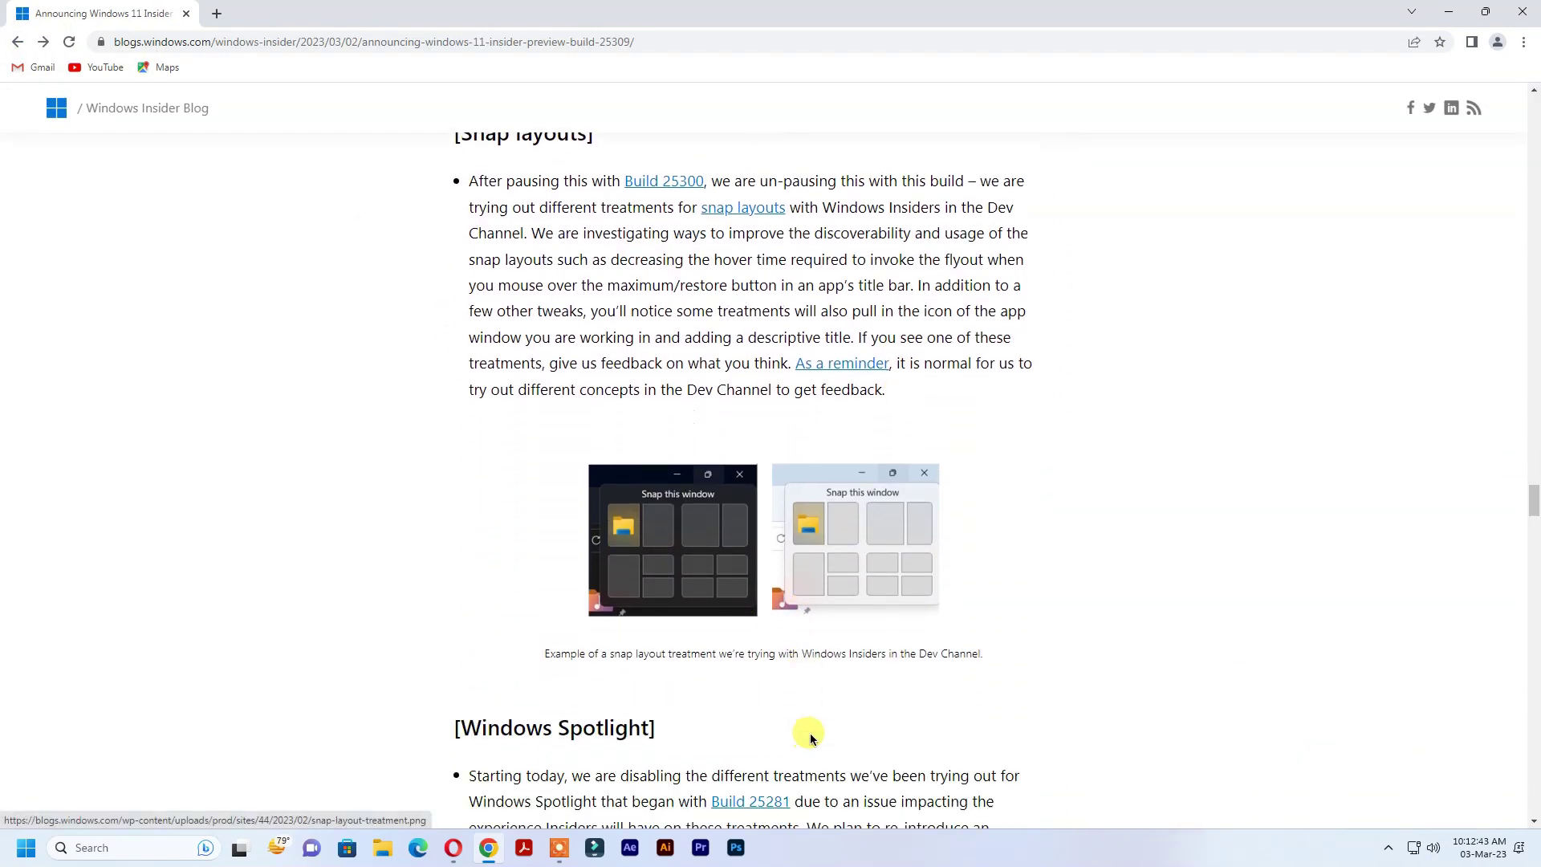
click(686, 503)
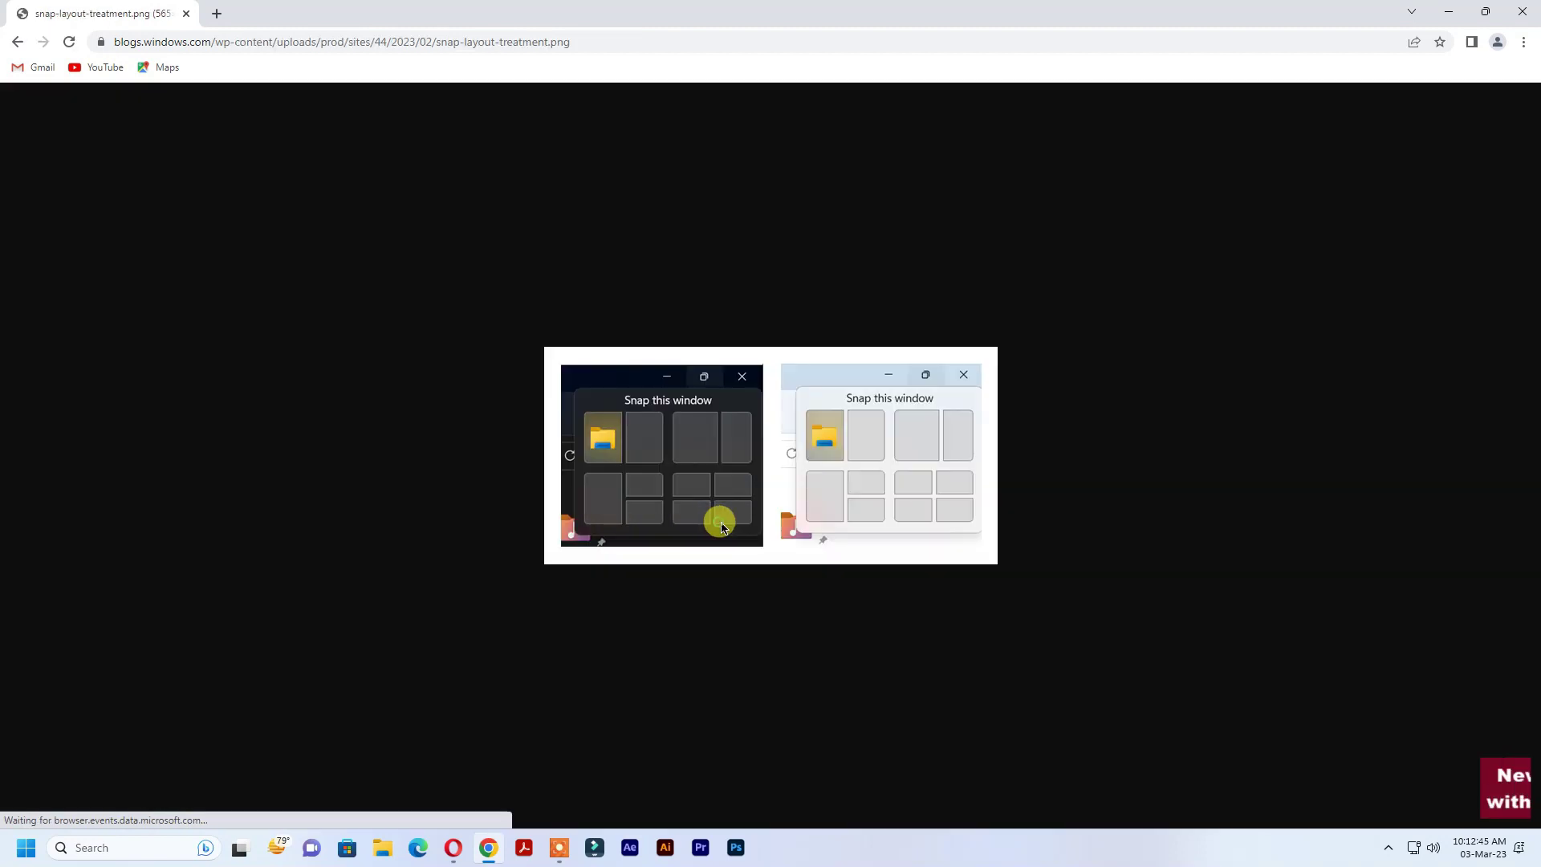
right_click(20, 45)
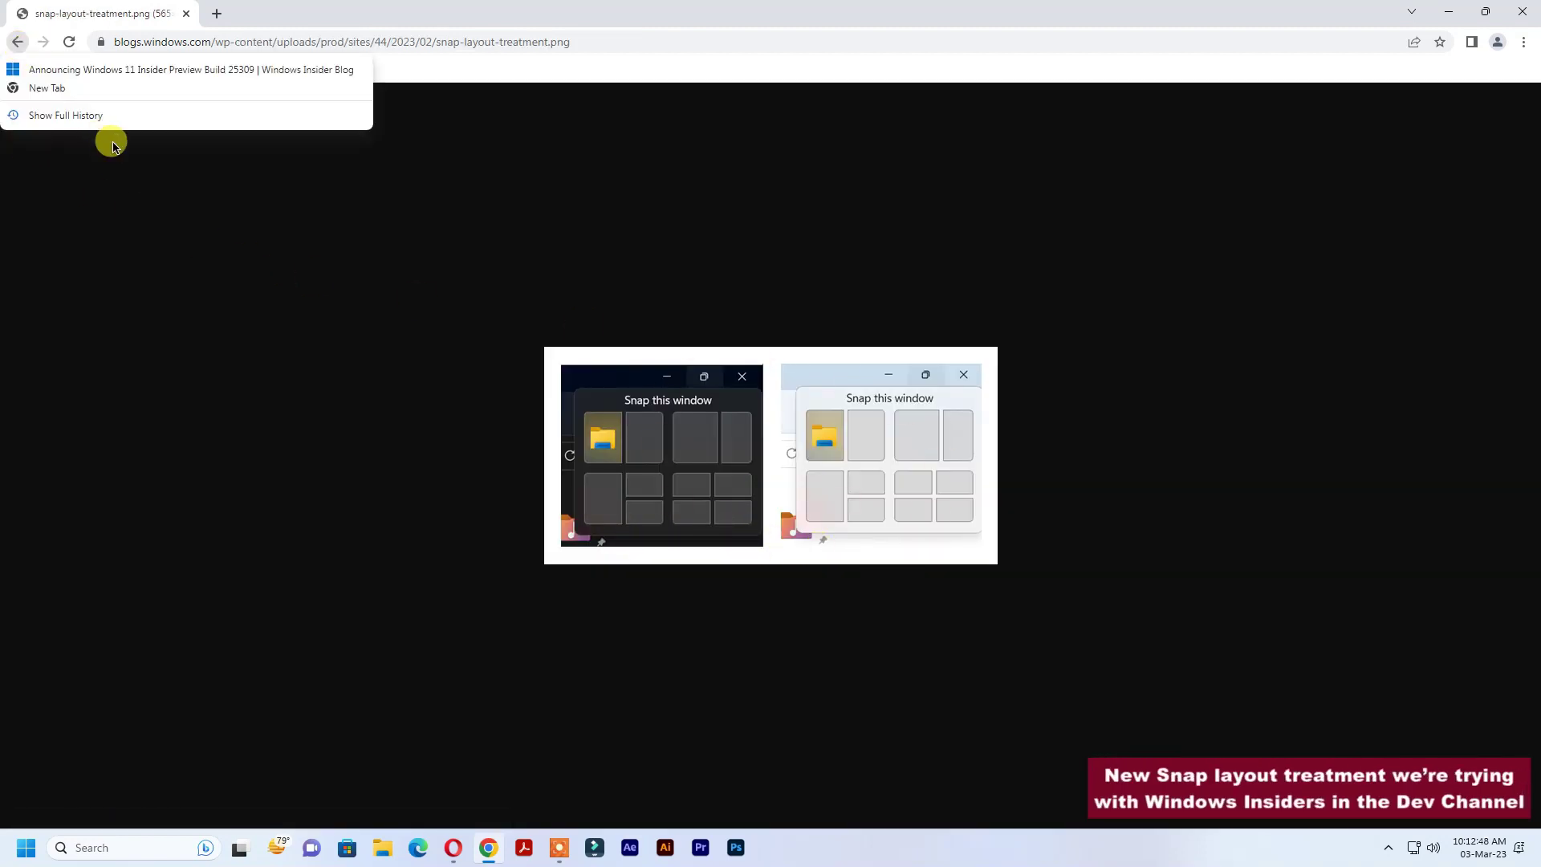
click(51, 70)
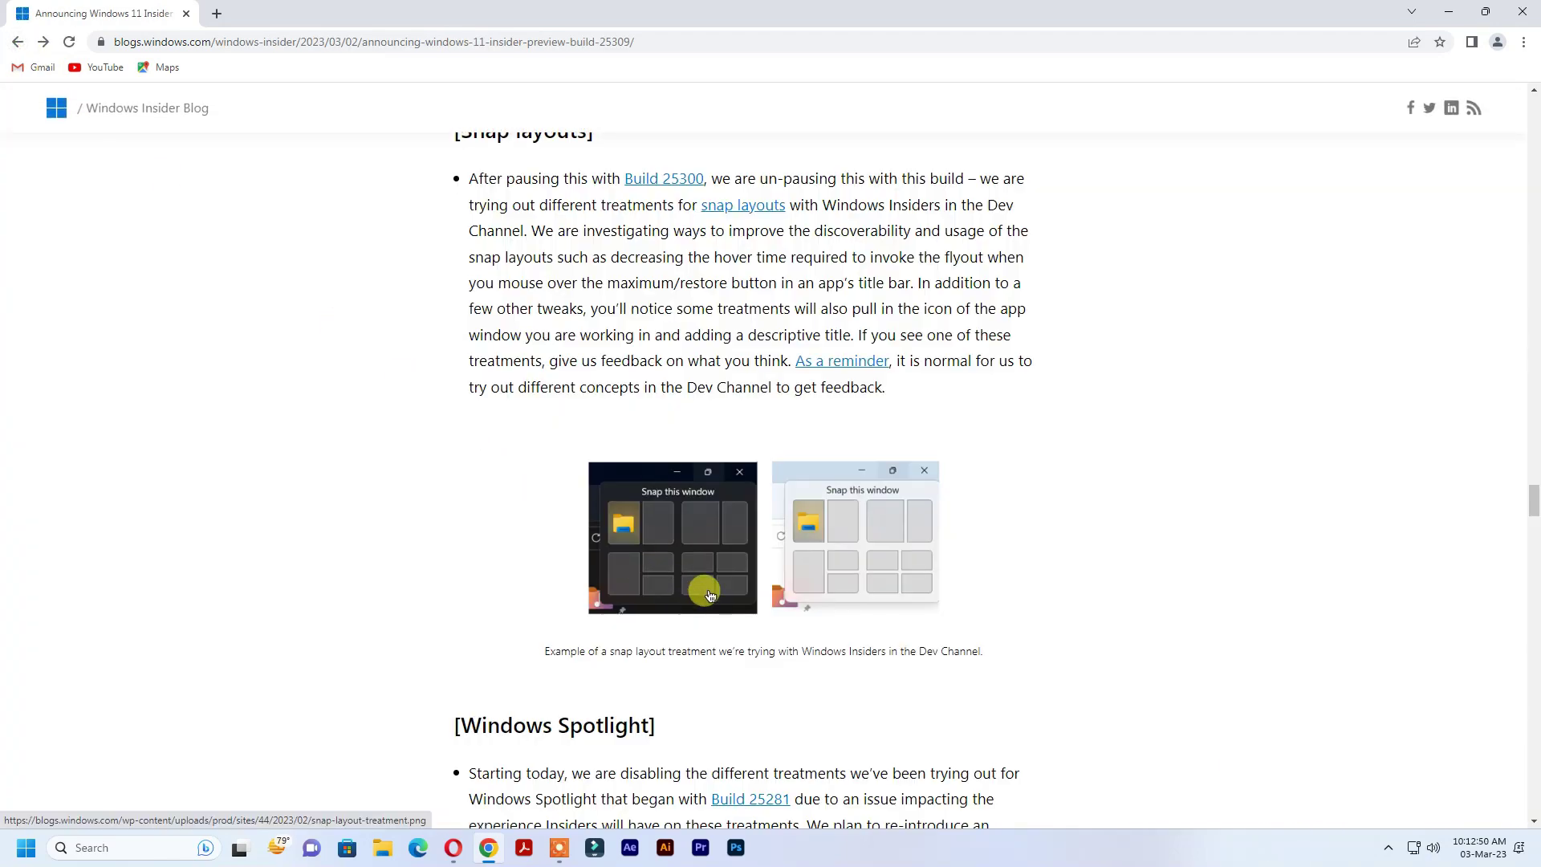
scroll(712, 593, down, 2)
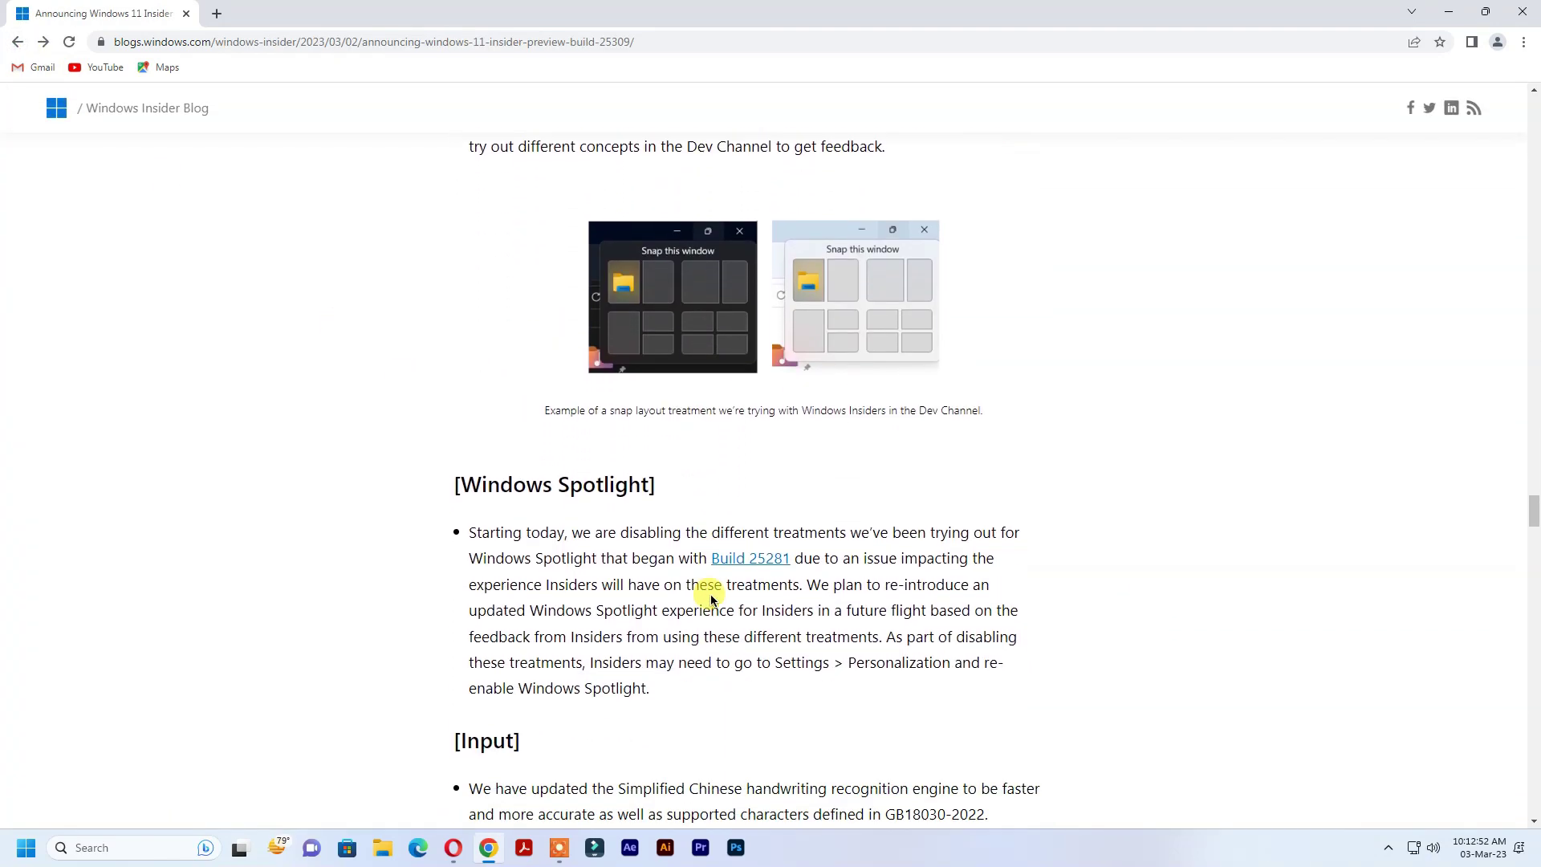
scroll(710, 593, down, 2)
scroll(710, 594, down, 1)
scroll(723, 594, down, 2)
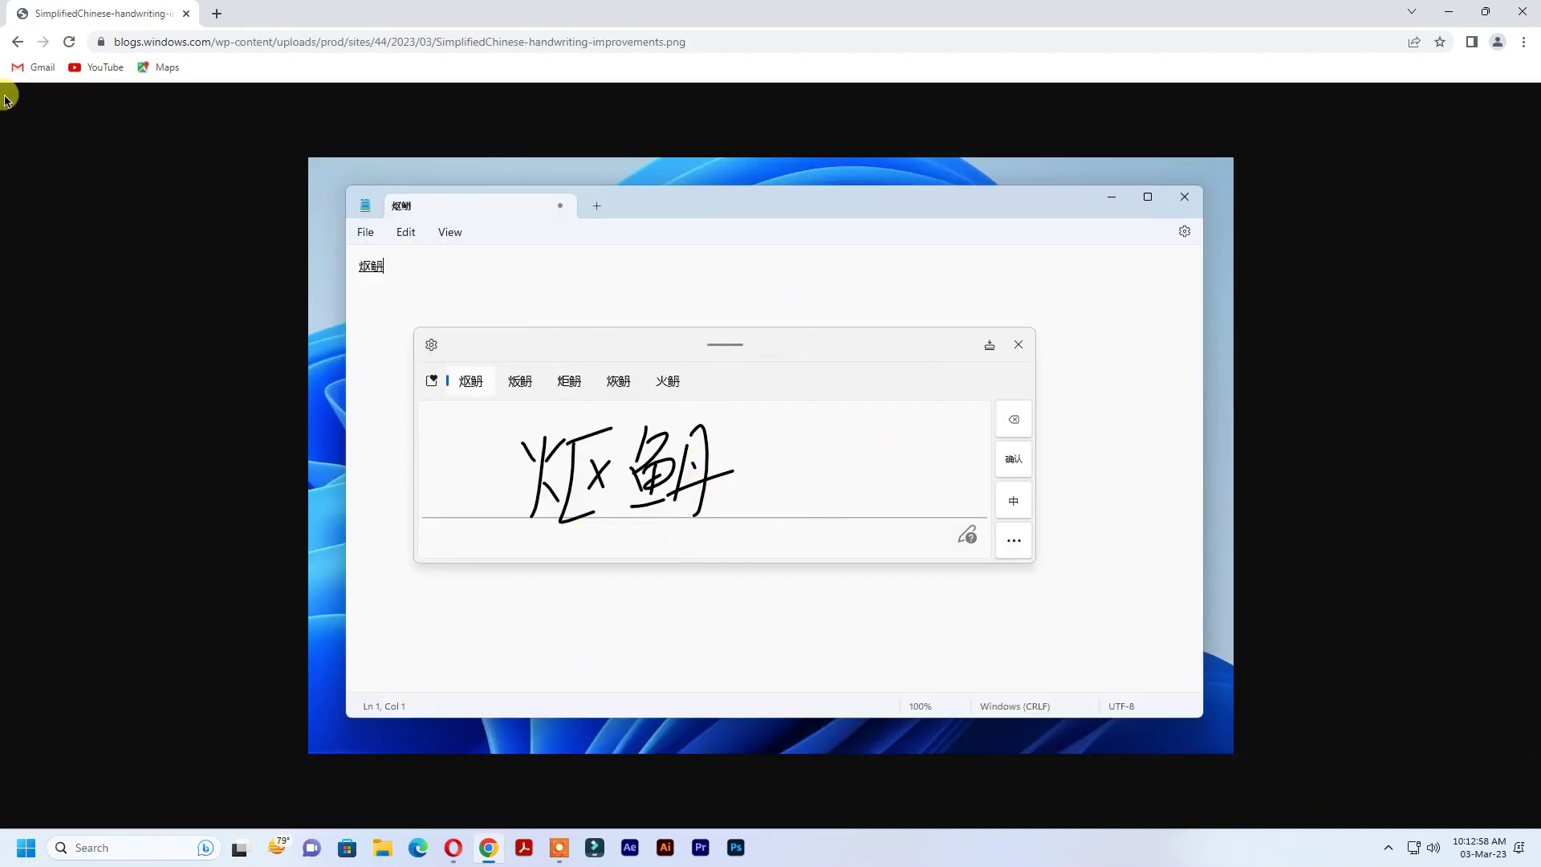
Go back from the Simplified Chinese handwriting image to the build 25309 post.
click(16, 46)
scroll(851, 602, down, 2)
scroll(850, 596, down, 2)
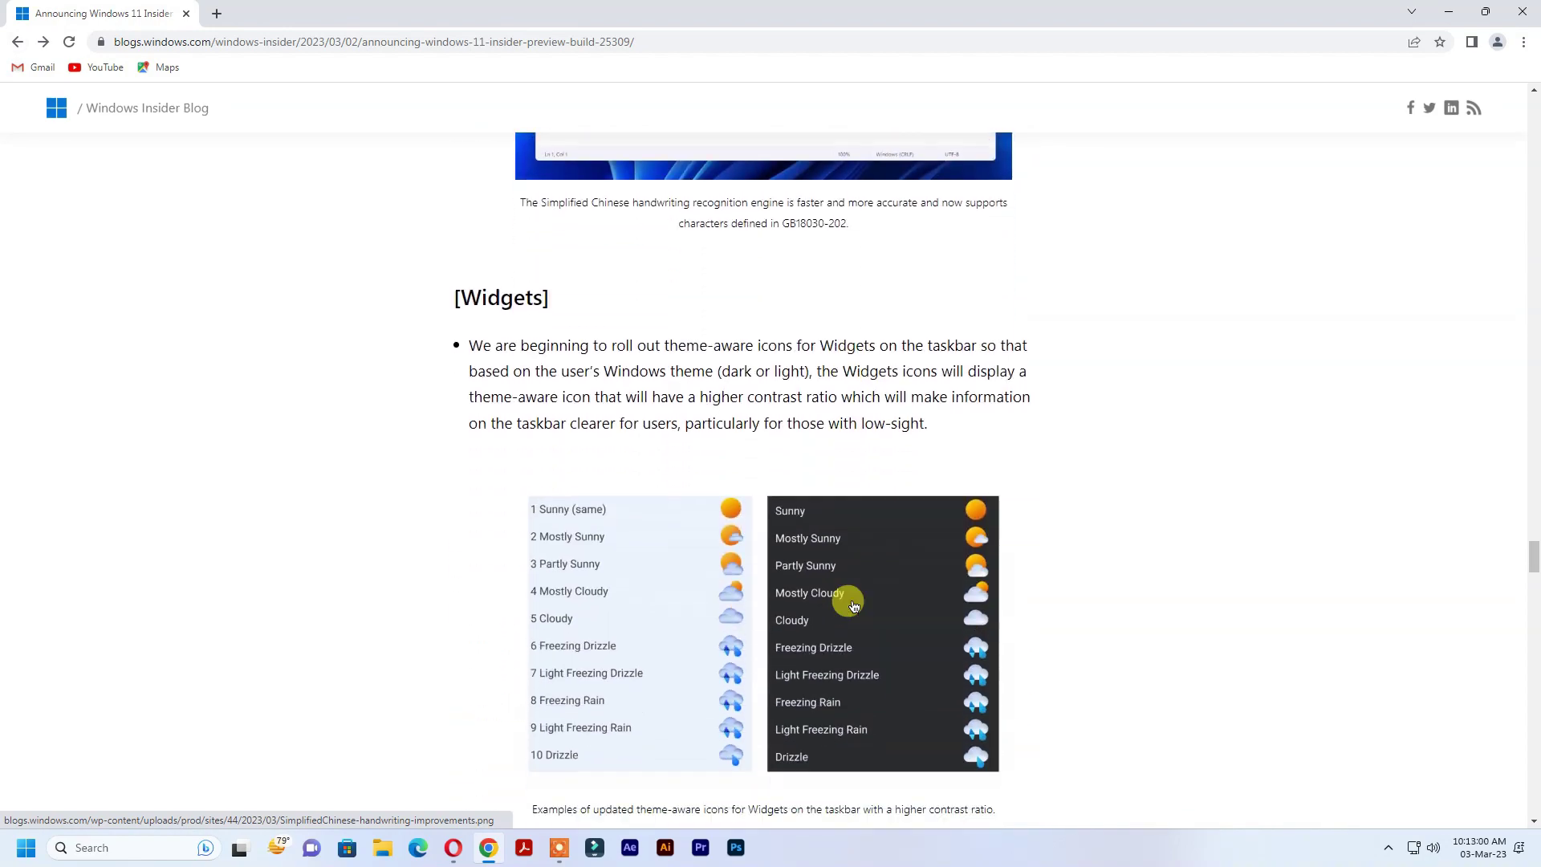
scroll(723, 663, down, 5)
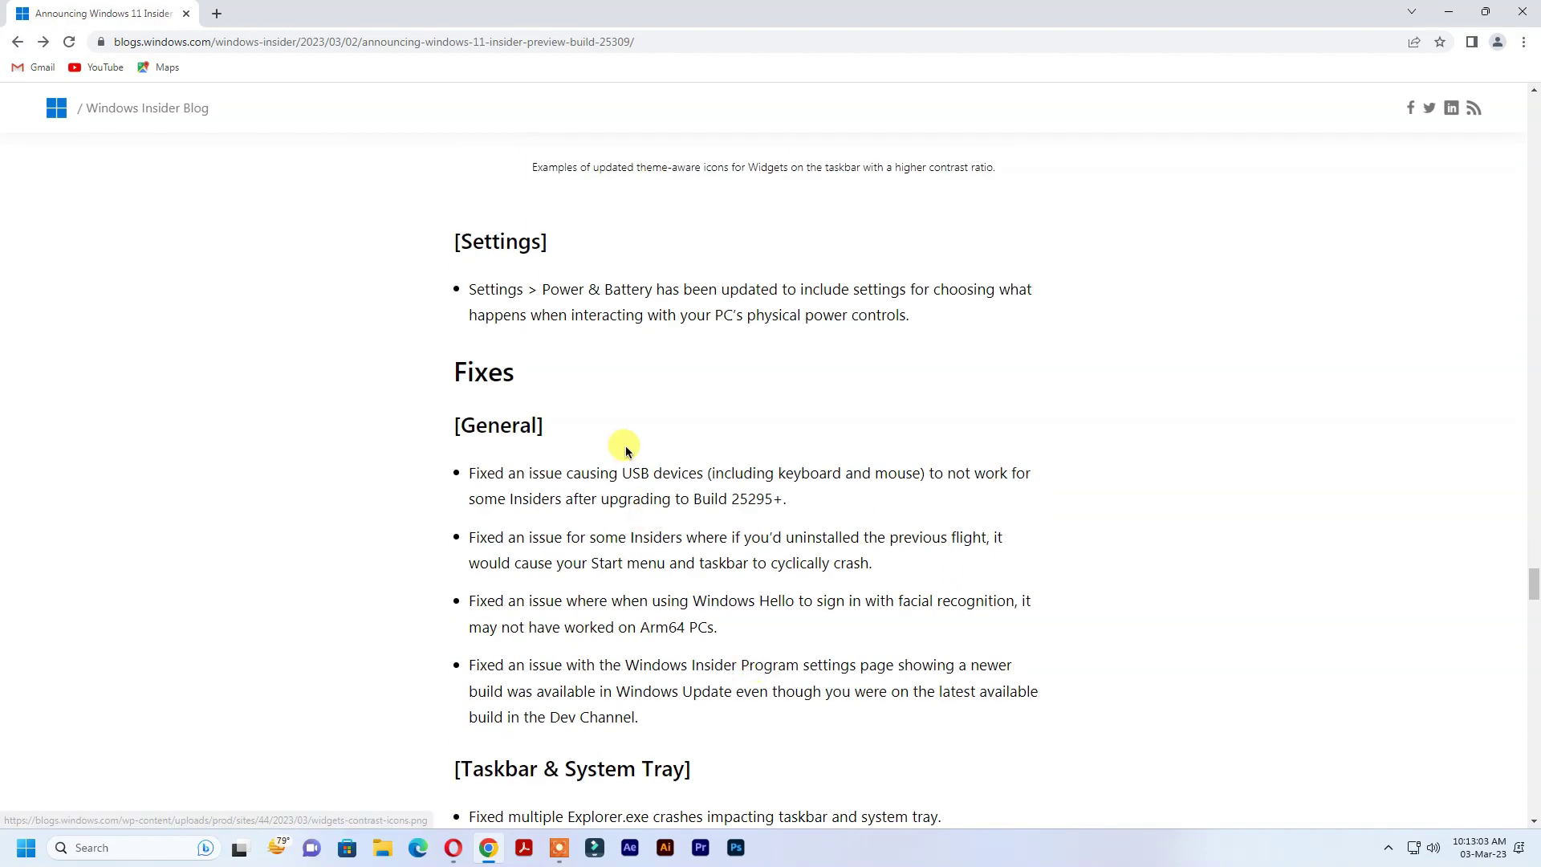
scroll(550, 470, down, 5)
scroll(622, 595, down, 3)
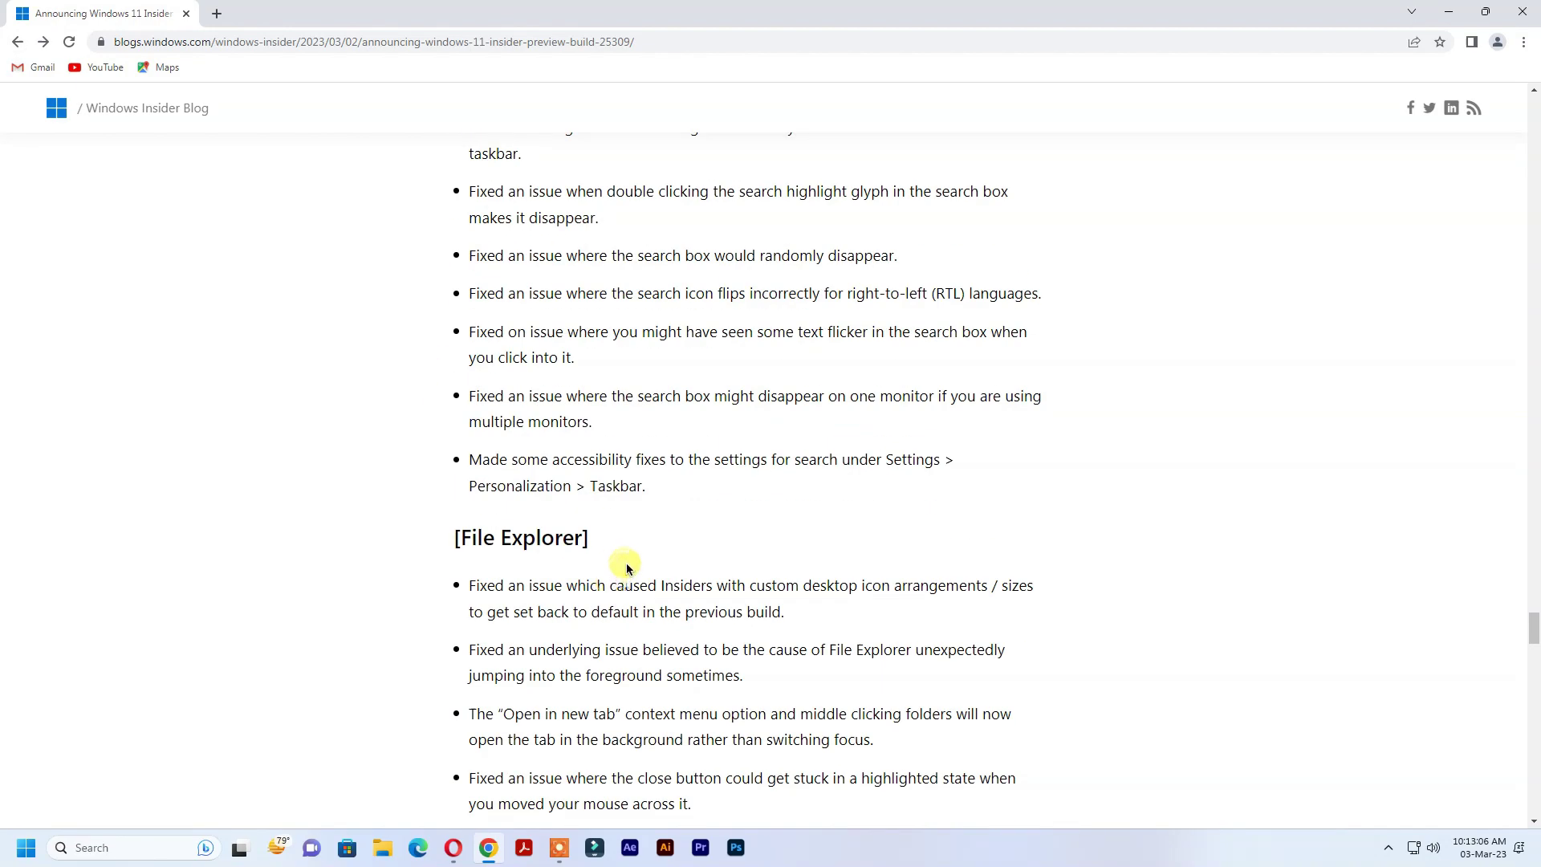
scroll(626, 566, down, 4)
scroll(627, 562, down, 3)
scroll(627, 562, down, 3)
drag(619, 606, 443, 606)
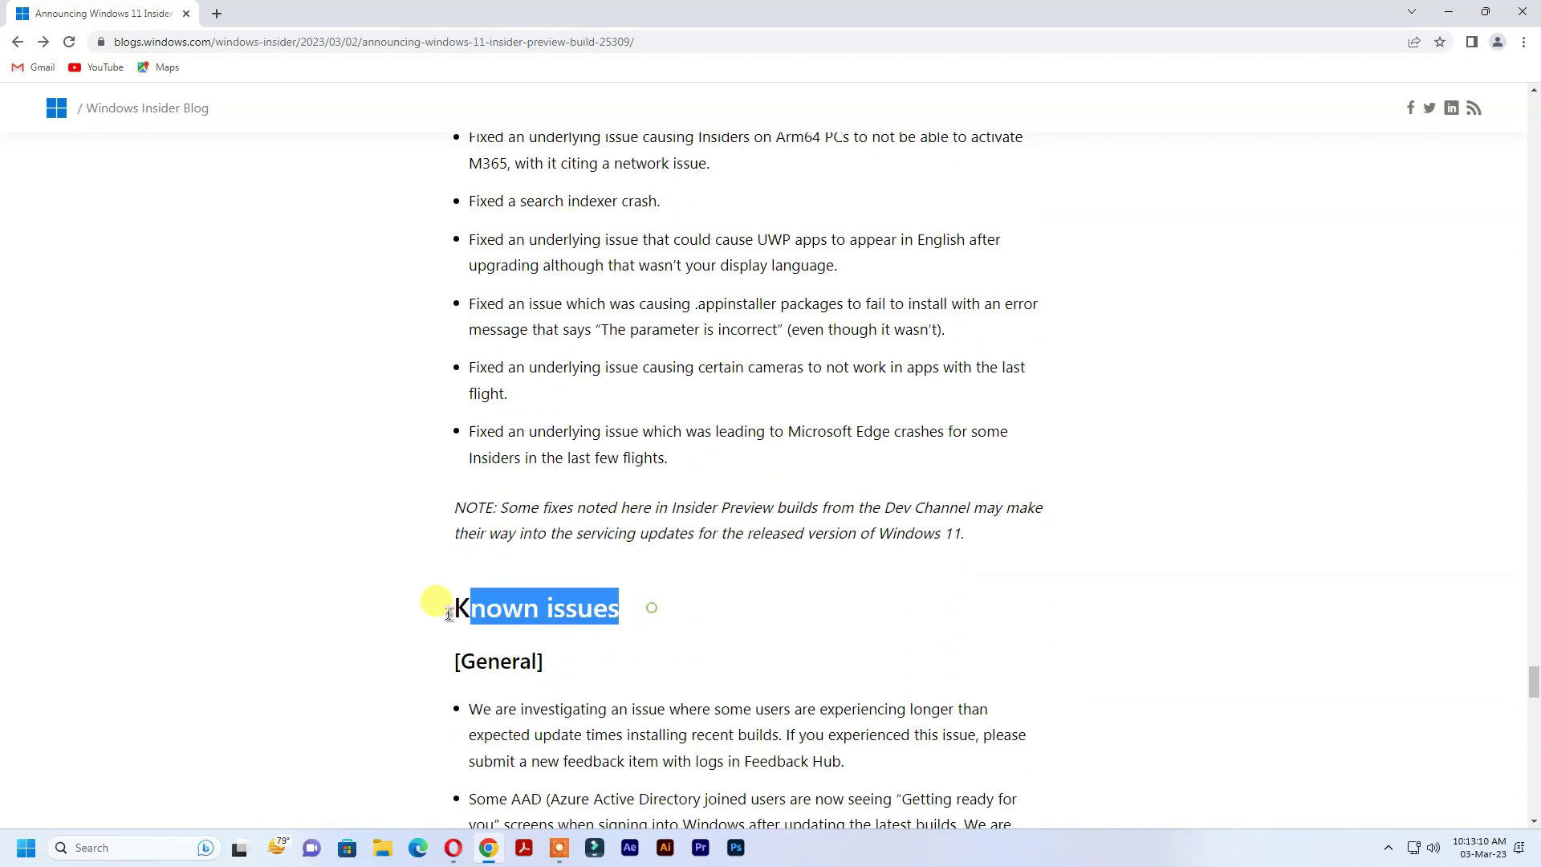
scroll(684, 662, down, 3)
scroll(683, 662, down, 4)
scroll(684, 665, down, 5)
scroll(686, 664, down, 3)
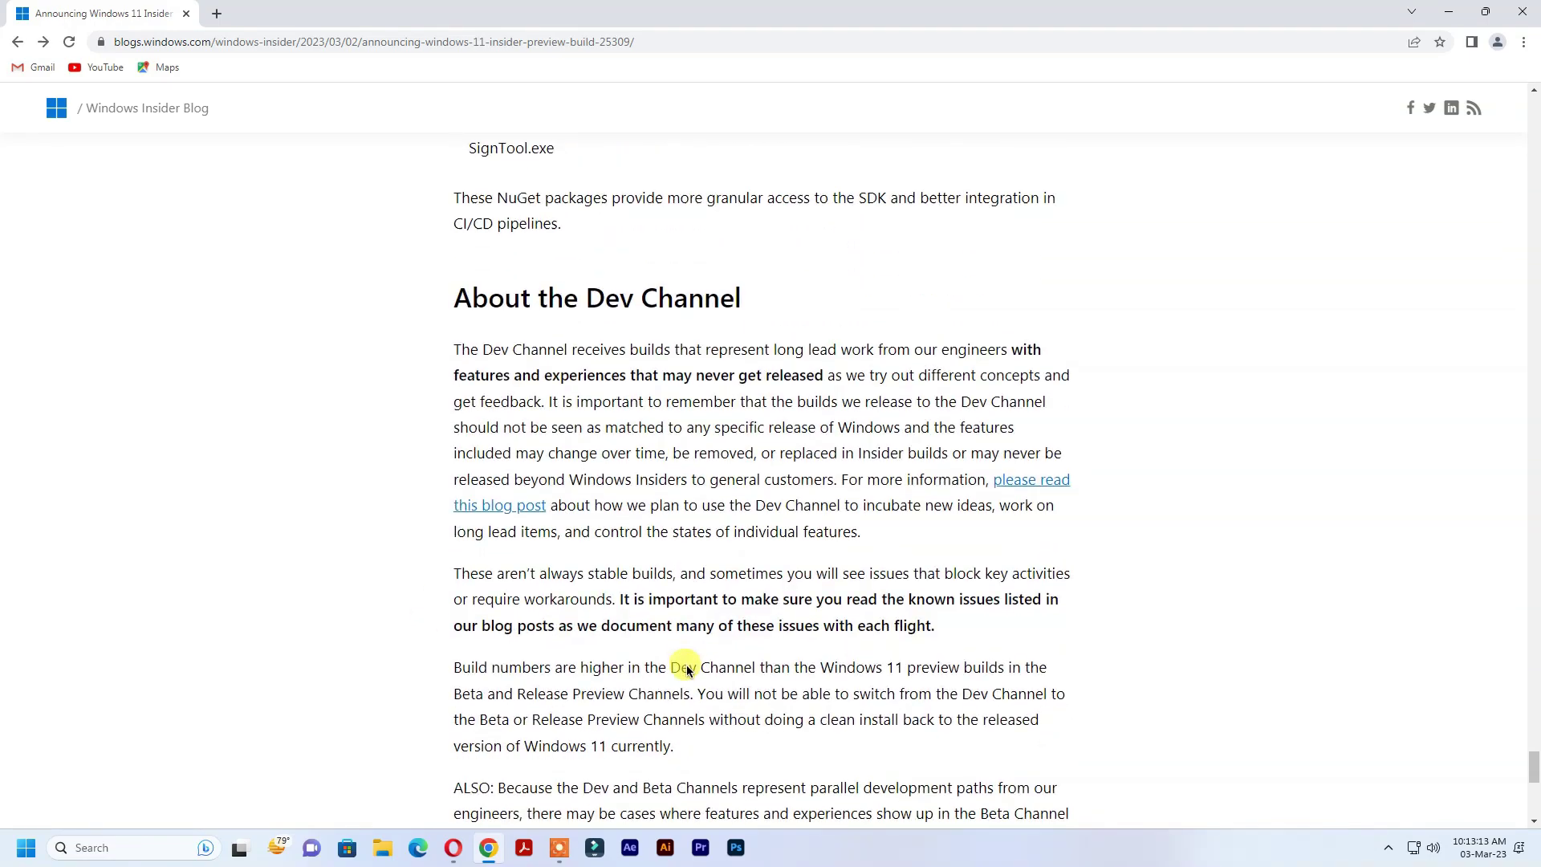